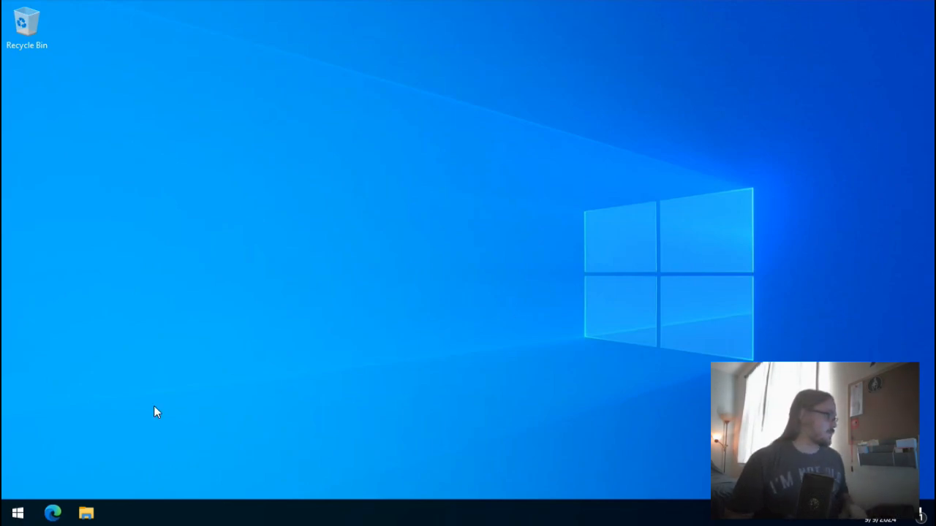
Step: Open Server Manager and start adding roles and features, keeping the default installation type and the local server as destination
click(17, 514)
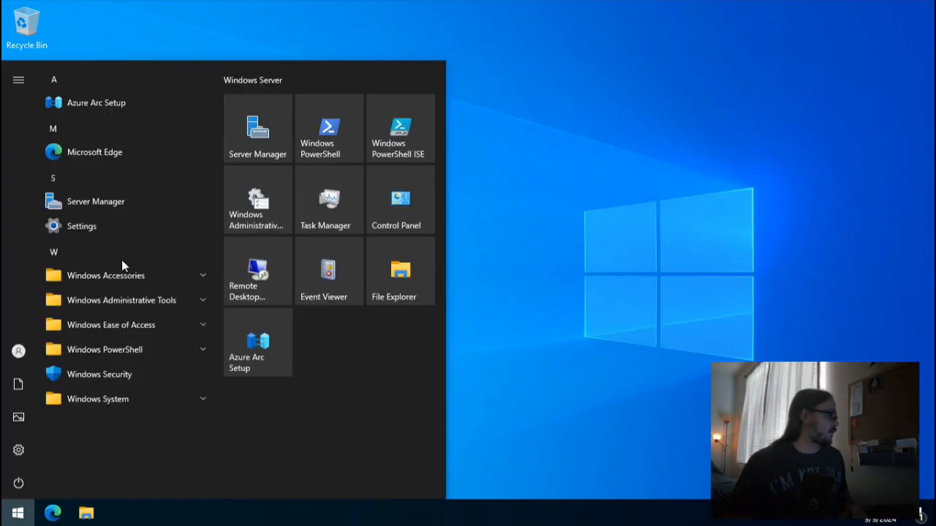
click(117, 206)
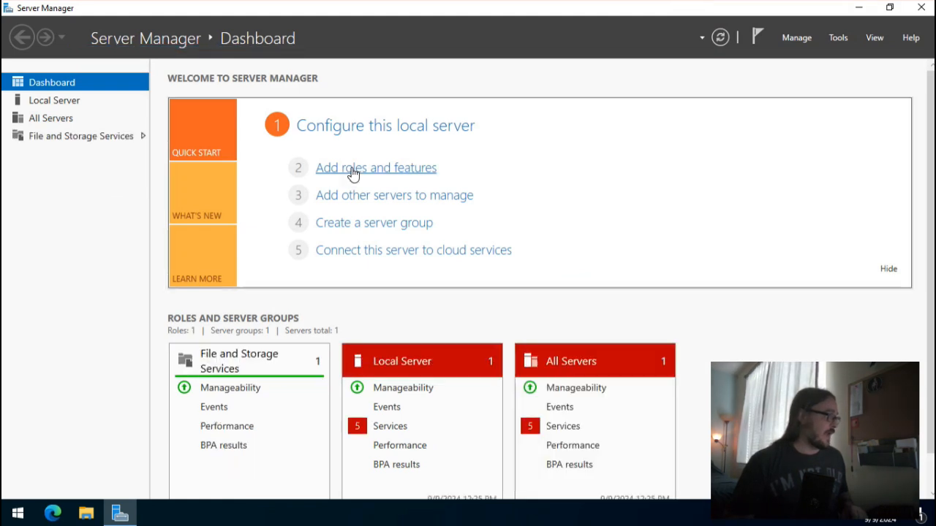
click(352, 170)
click(387, 391)
click(387, 391)
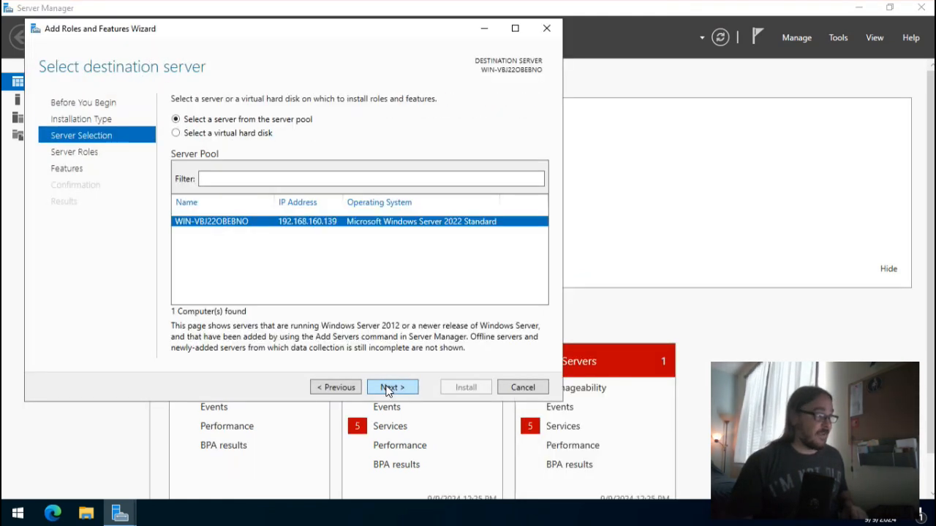
click(388, 391)
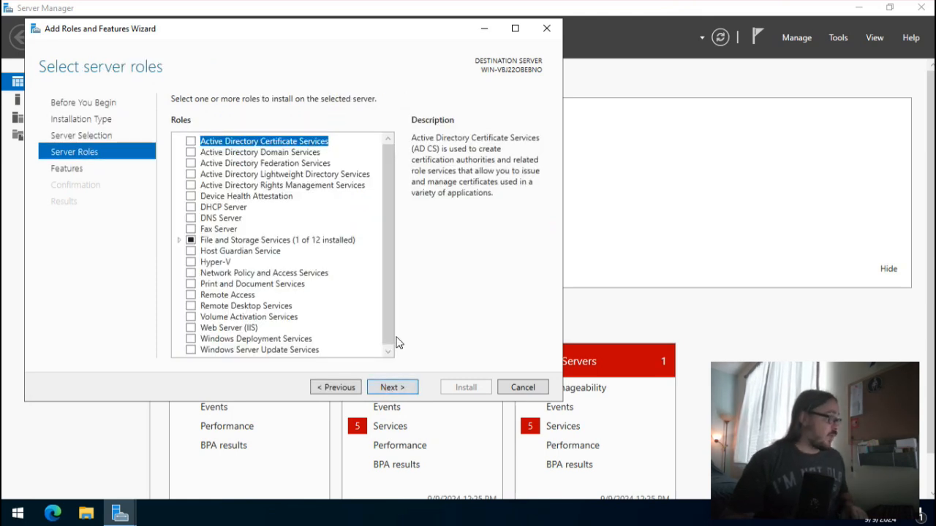
Step: Select the Web Server (IIS) role for installation, including its required management tools
click(249, 328)
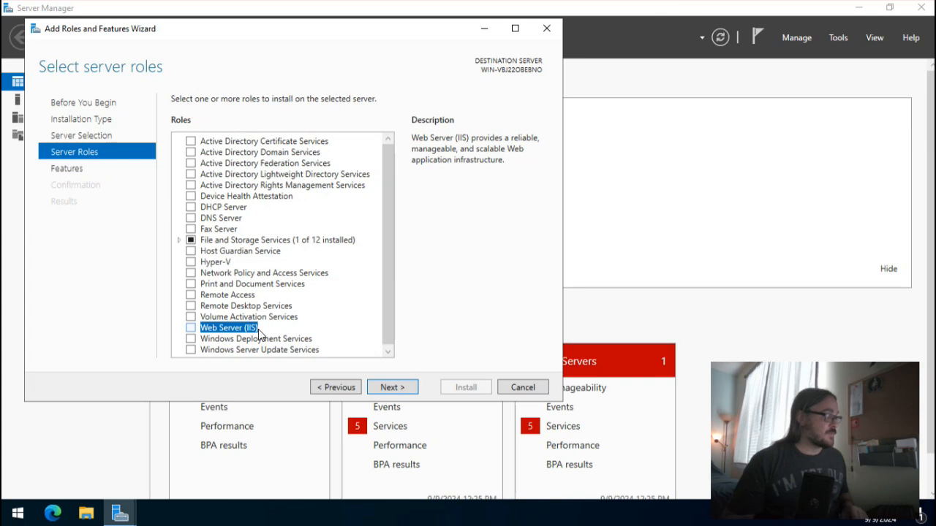
click(191, 327)
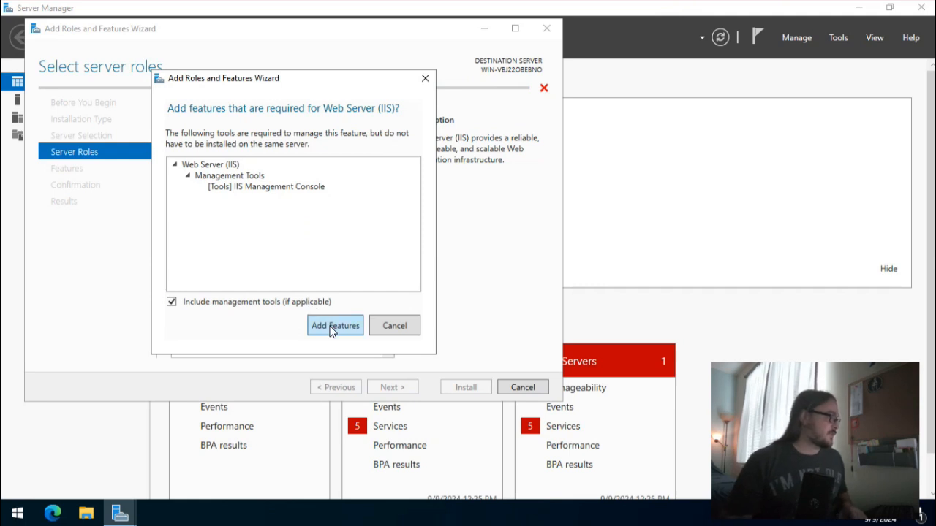
click(333, 328)
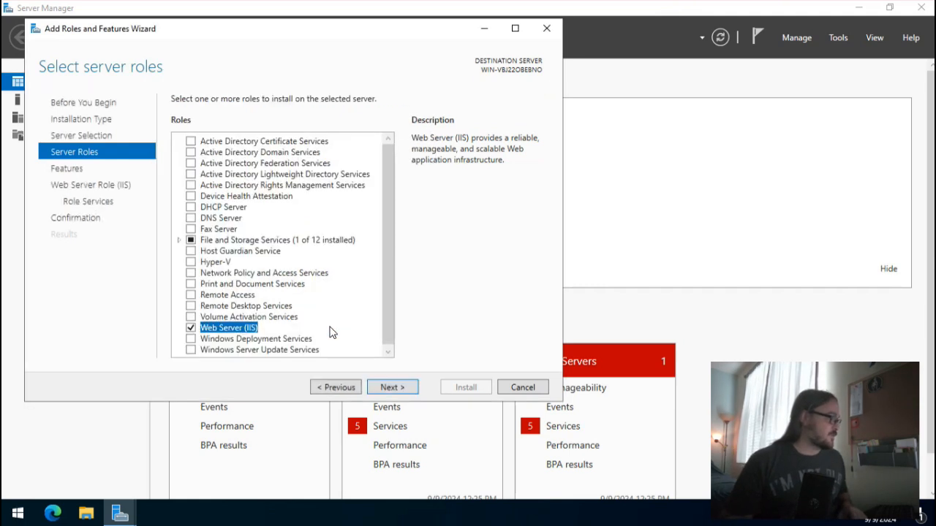
click(391, 388)
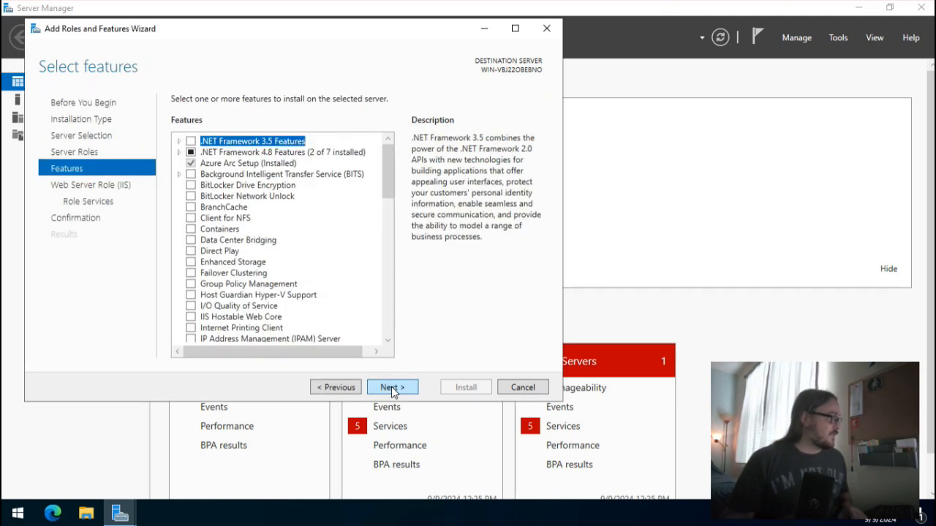
Step: Add the ASP.NET 4.8 feature under .NET Framework 4.8 Features and continue to the IIS role services
click(179, 152)
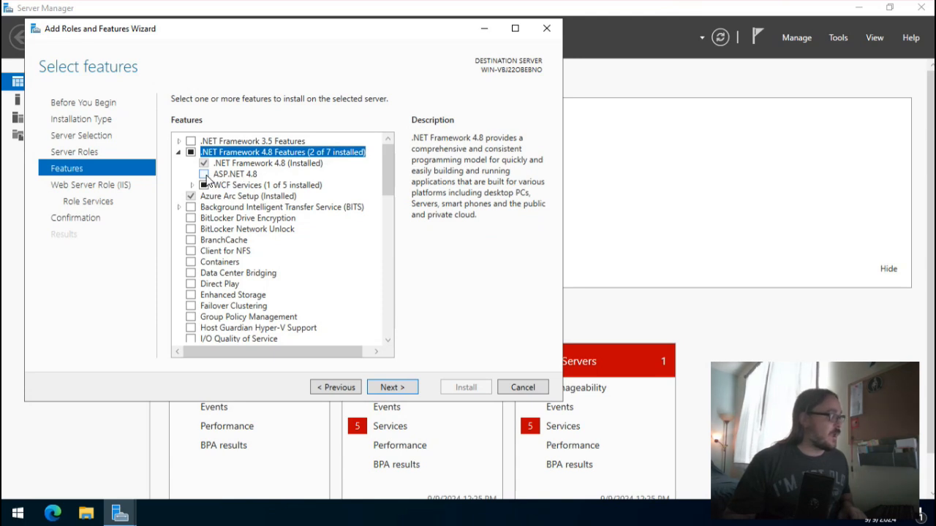
click(204, 175)
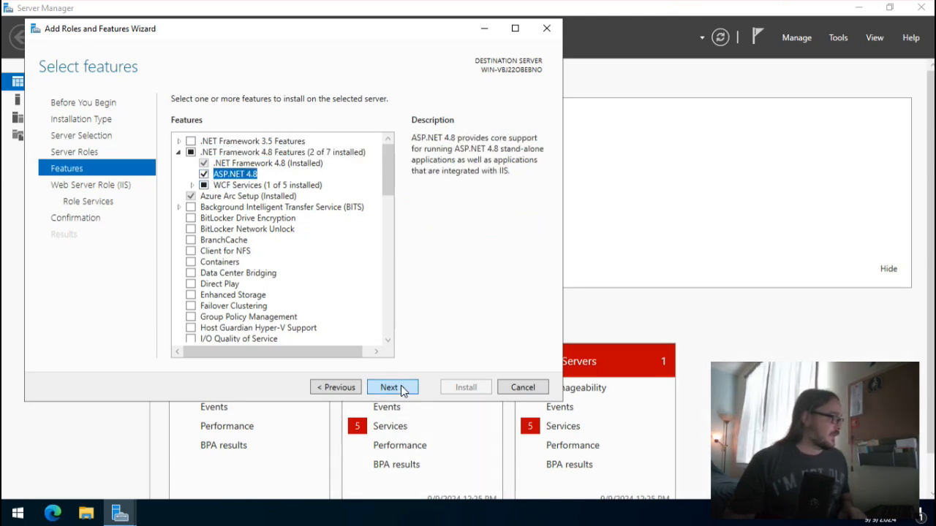
scroll(389, 208, down, 2)
drag(388, 206, 389, 170)
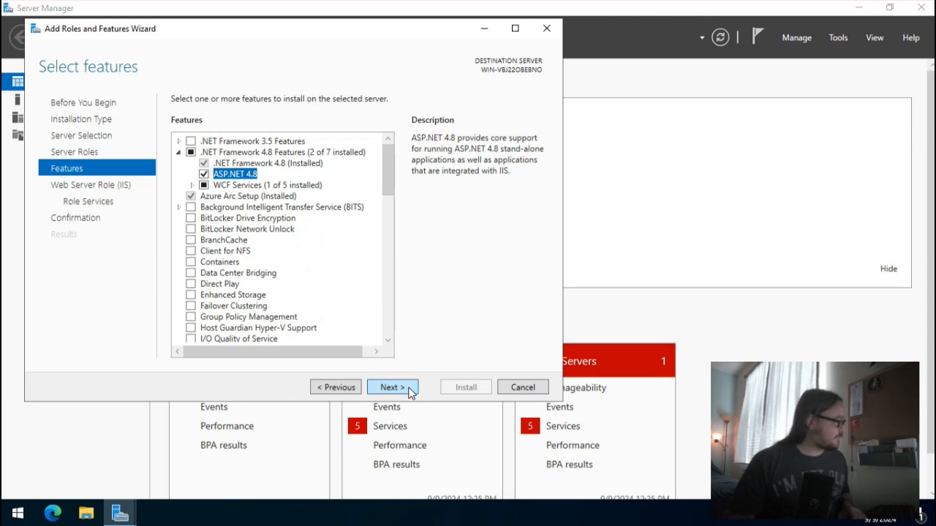
click(411, 393)
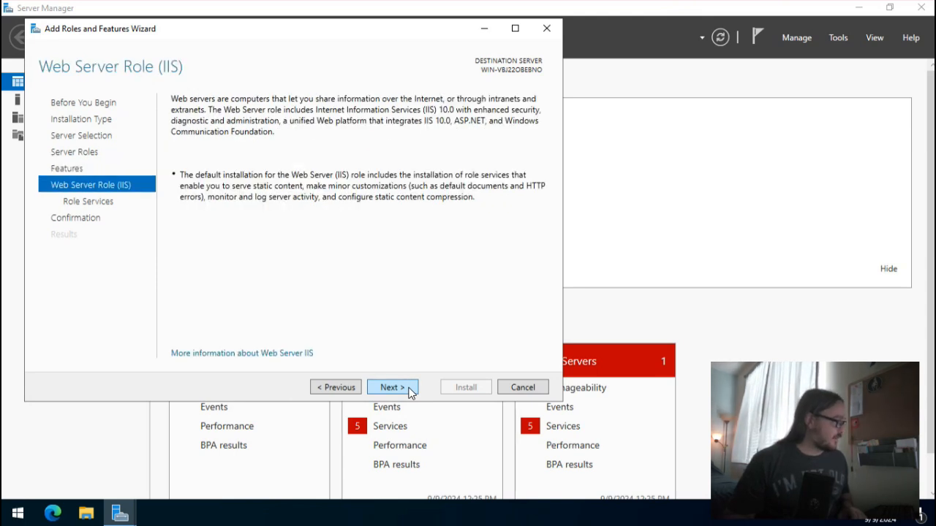
click(410, 391)
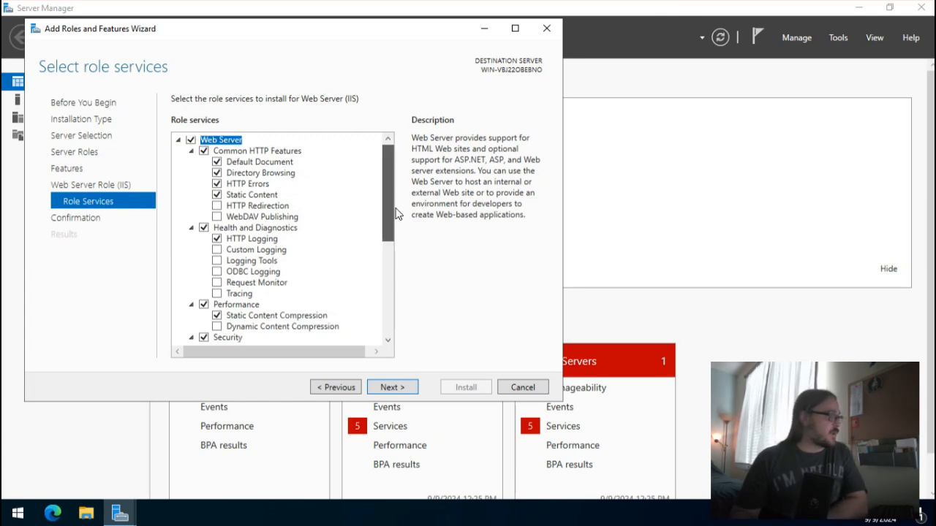
Step: Under Application Development, add .NET Extensibility 4.8, Application Initialization and ASP.NET 4.8 with its required ISAPI role services
scroll(392, 212, down, 4)
scroll(401, 274, down, 2)
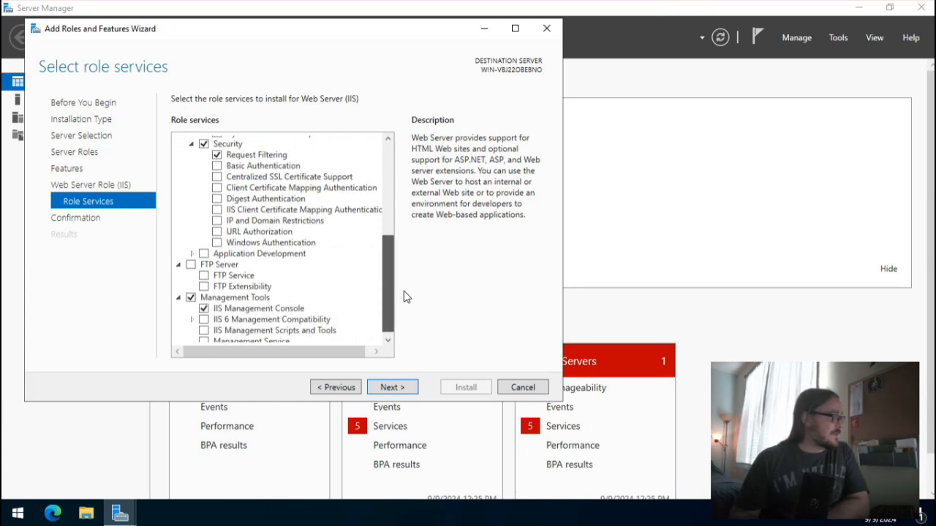
click(267, 254)
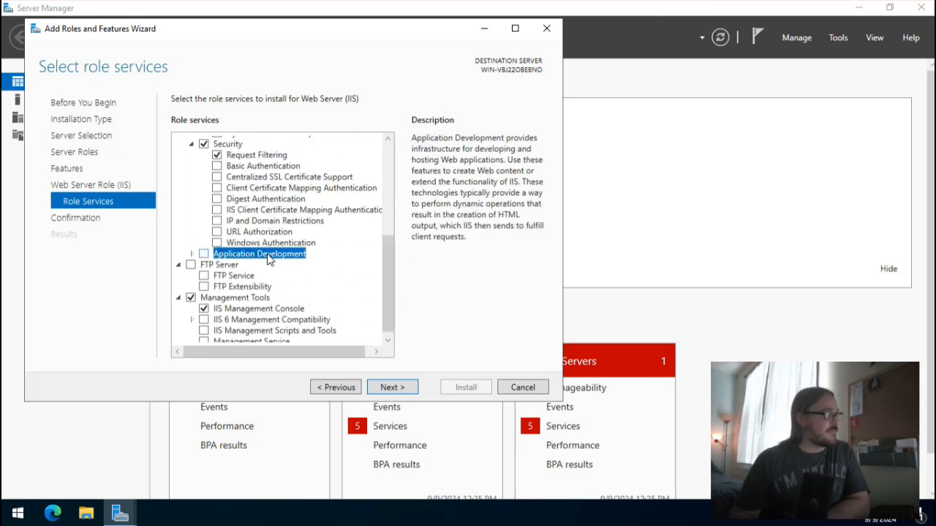
click(193, 254)
scroll(393, 258, down, 2)
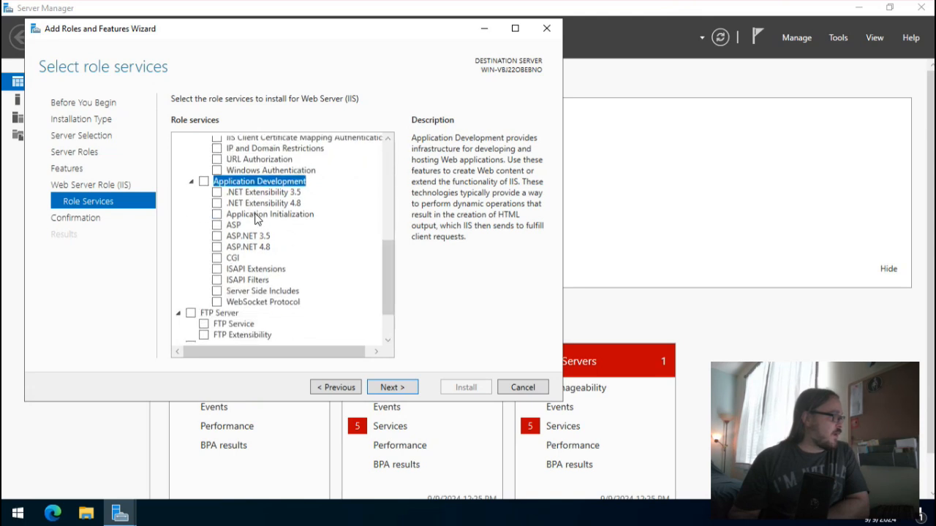
click(258, 208)
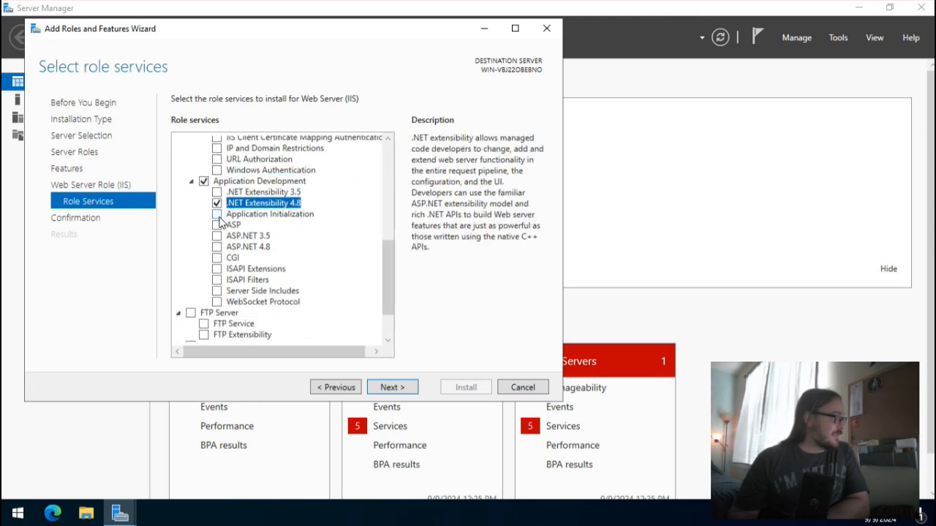
click(217, 215)
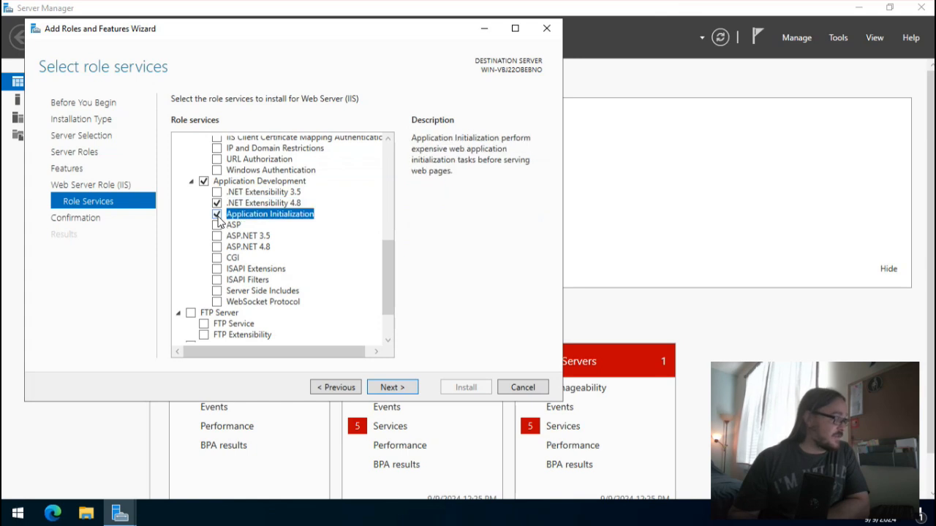
click(217, 248)
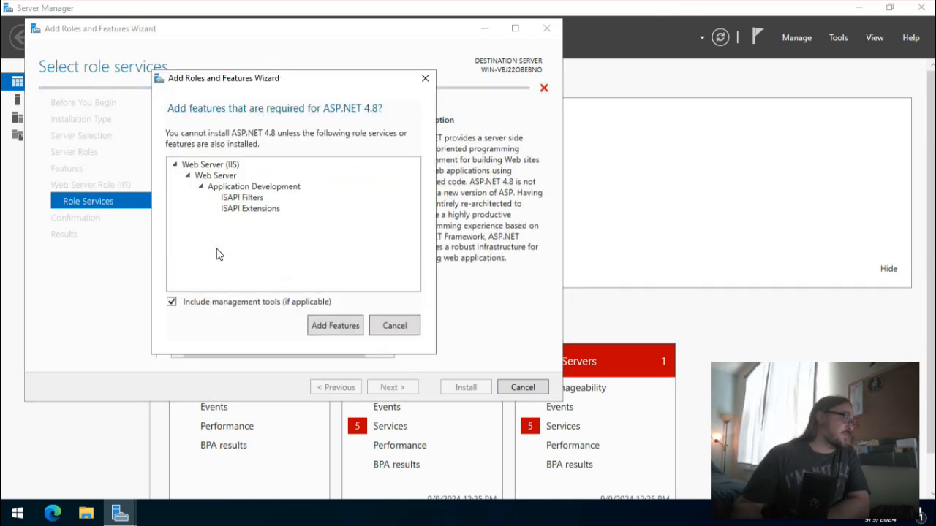
click(350, 327)
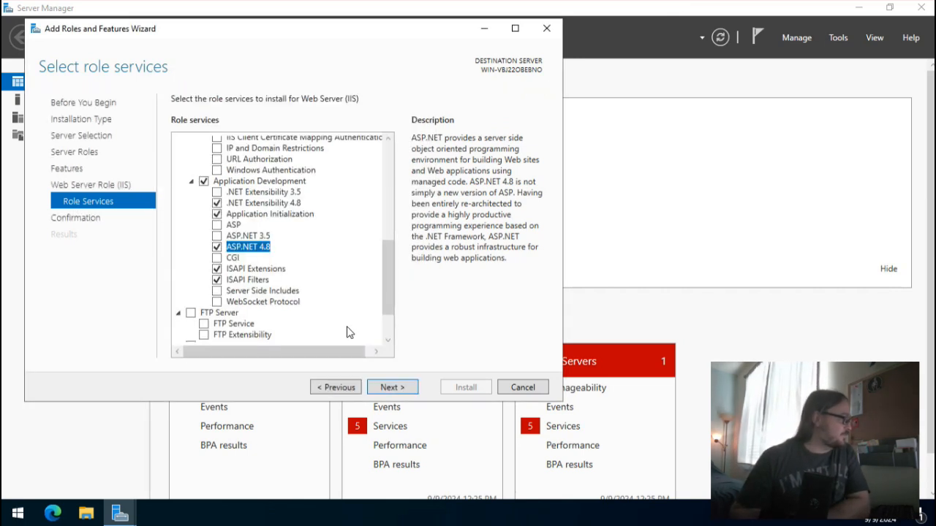
click(397, 391)
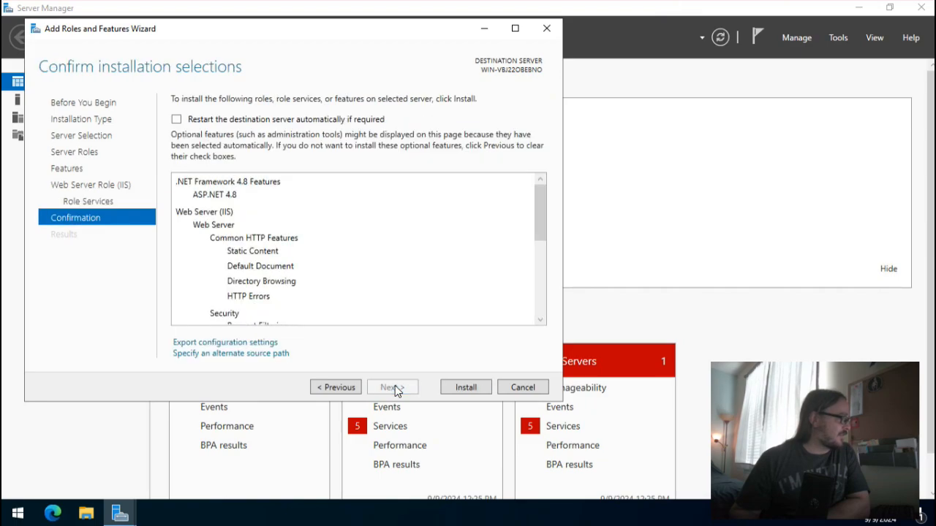
Step: Install the selected roles and features, then close the wizard and Server Manager
click(466, 388)
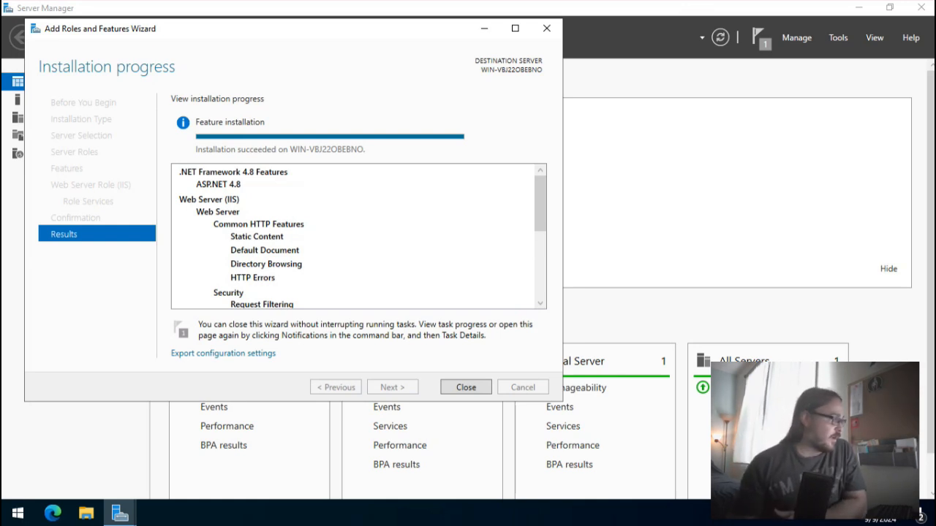
click(476, 387)
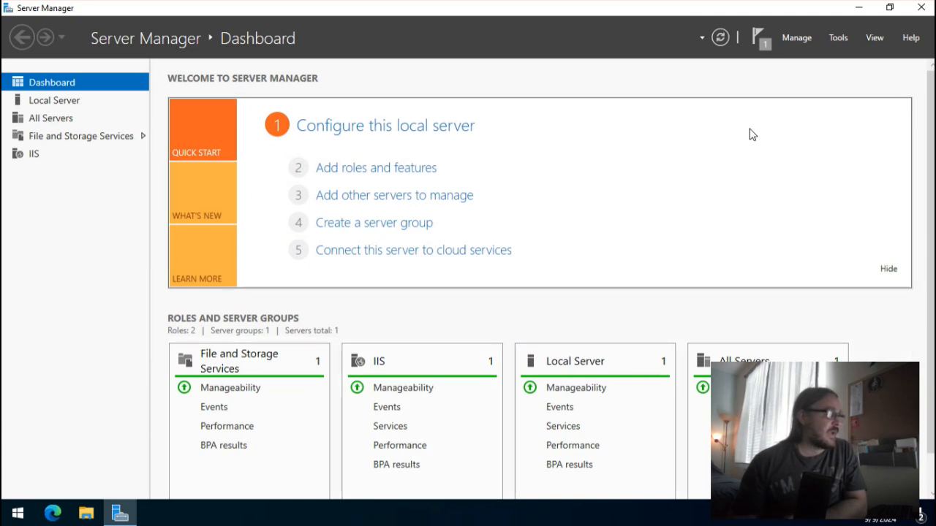
click(920, 8)
click(52, 513)
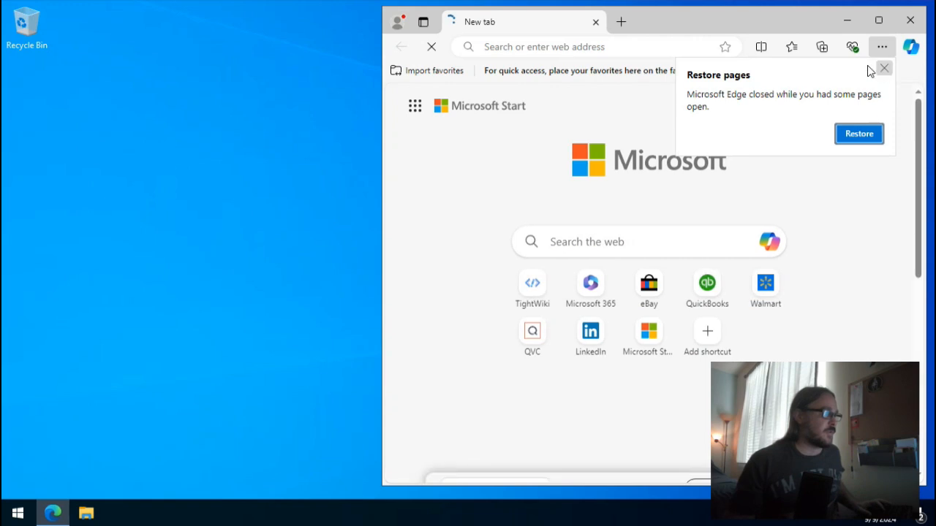
click(884, 68)
click(706, 46)
text(https://learn.microsoft.com/en-us/aspnet/core/host-and-deploy/iis/?view=aspnetcore-8.0)
key(Return)
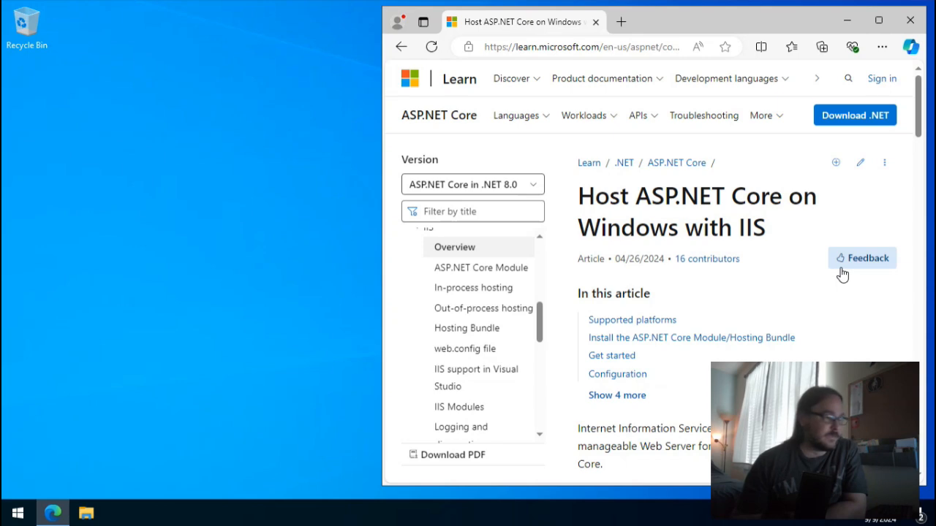
Step: Download the current .NET Core Hosting Bundle installer from the article's Hosting Bundle section
scroll(789, 293, down, 2)
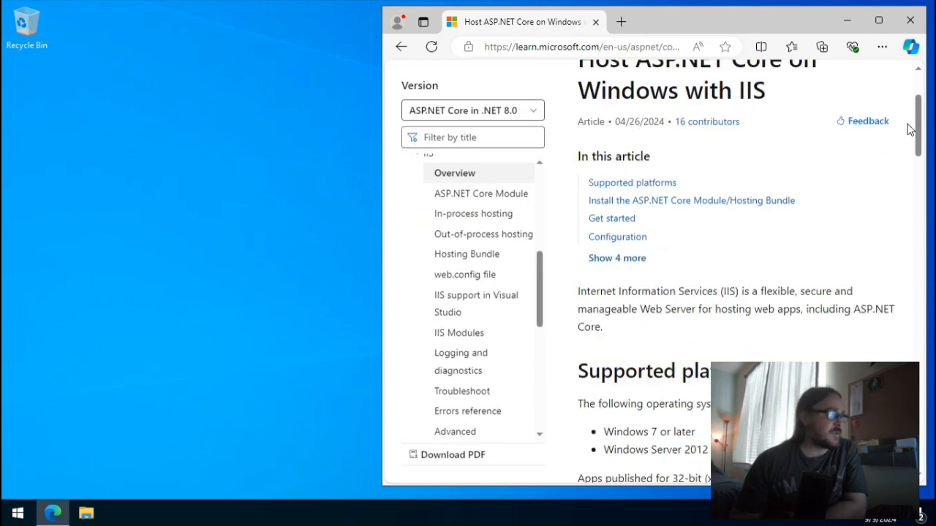
drag(919, 132, 927, 197)
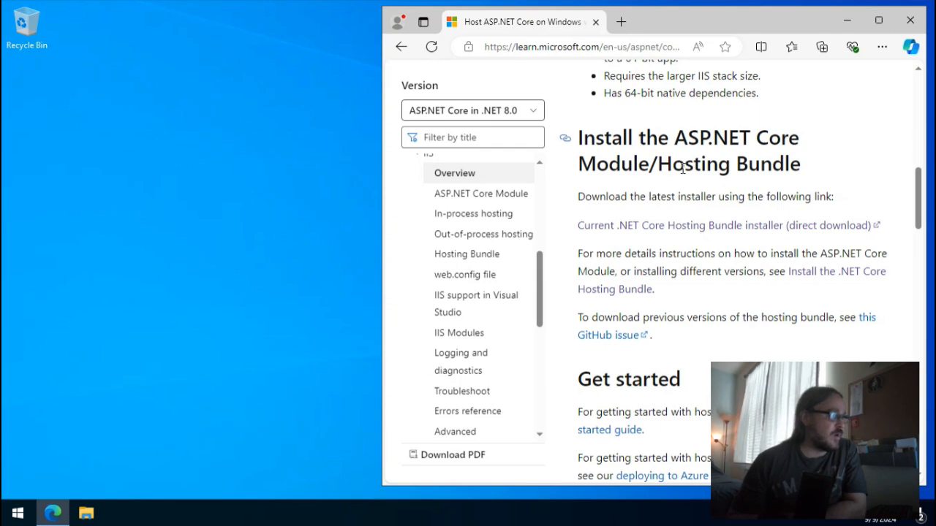
click(696, 226)
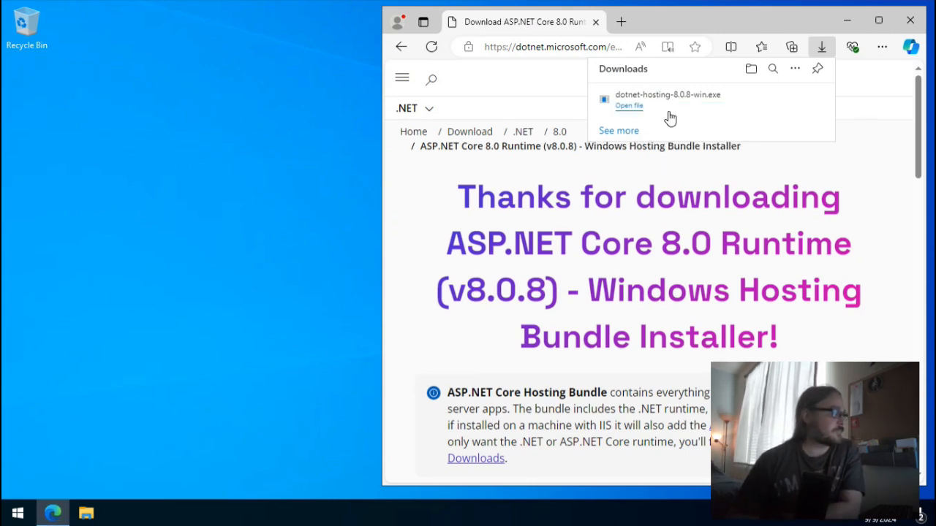
Step: Run dotnet-hosting-8.0.8-win.exe, accept the license terms, install the hosting bundle, and close the browser and the setup
click(628, 106)
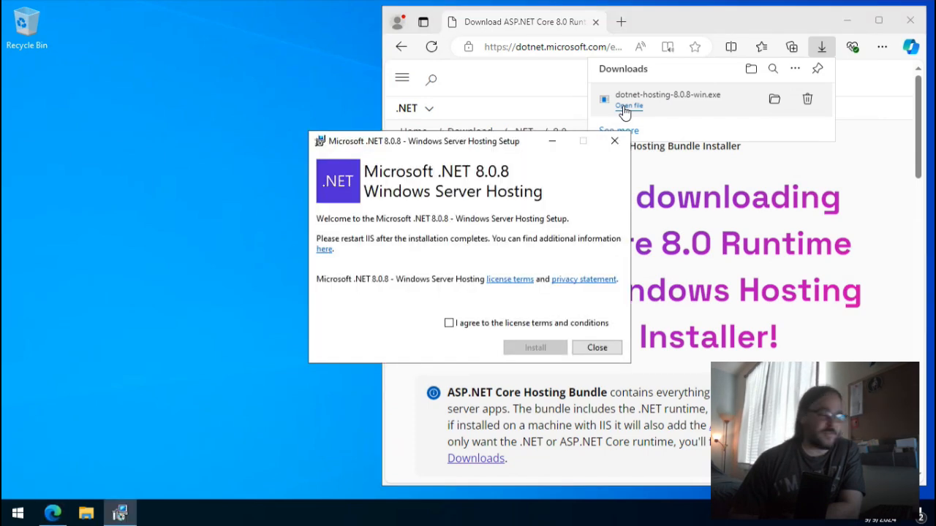
click(507, 331)
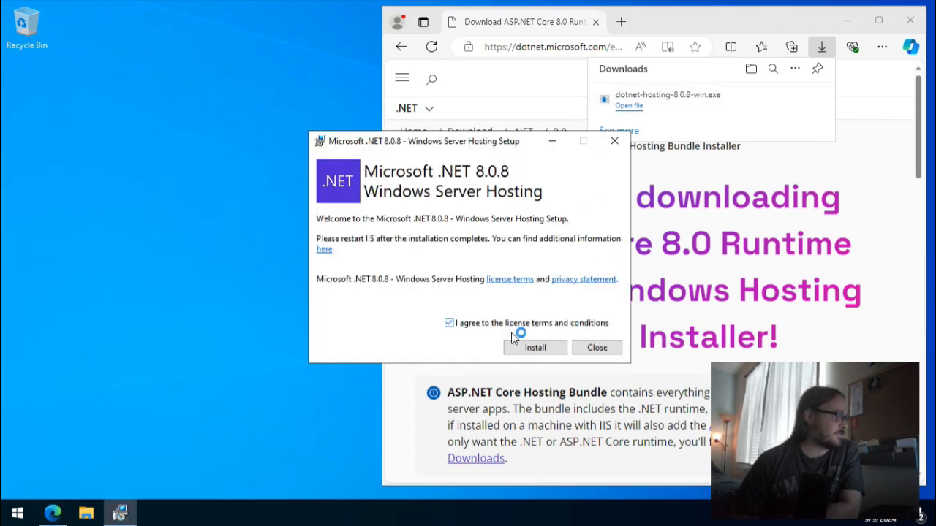
click(533, 348)
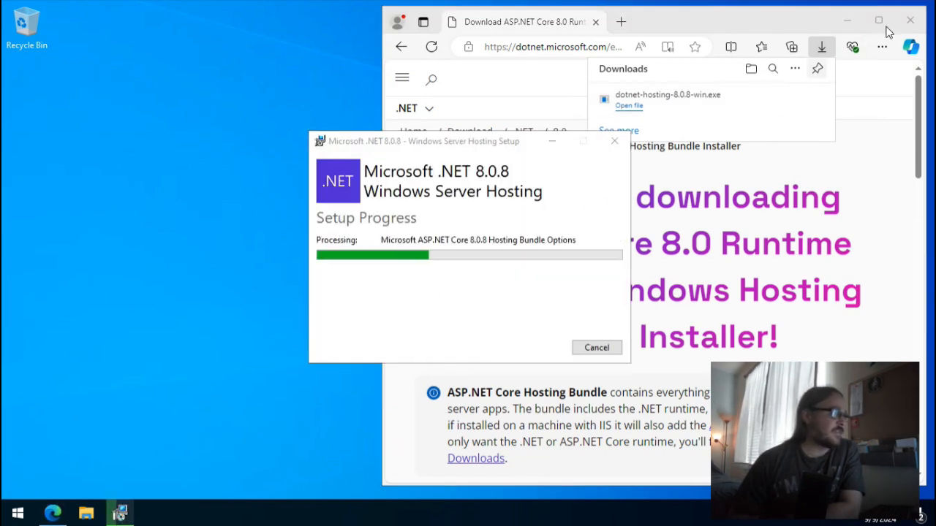
click(910, 21)
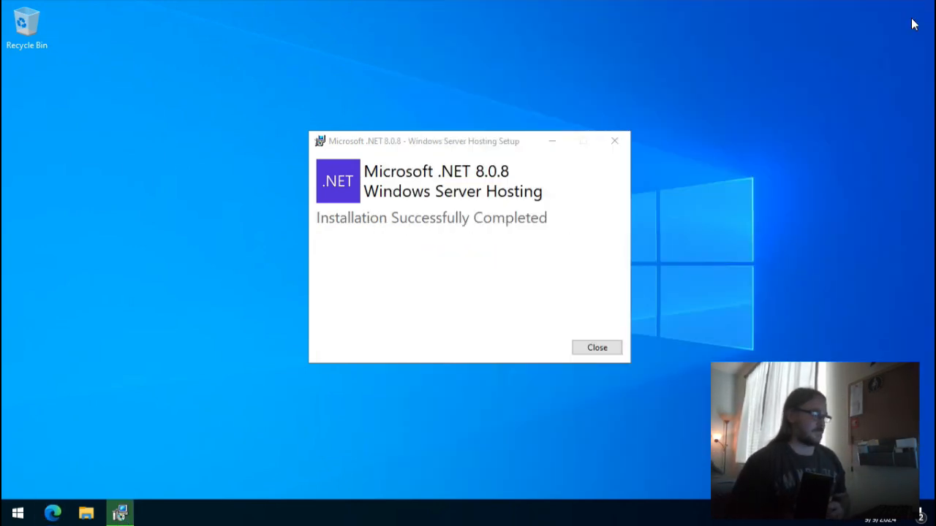
click(605, 348)
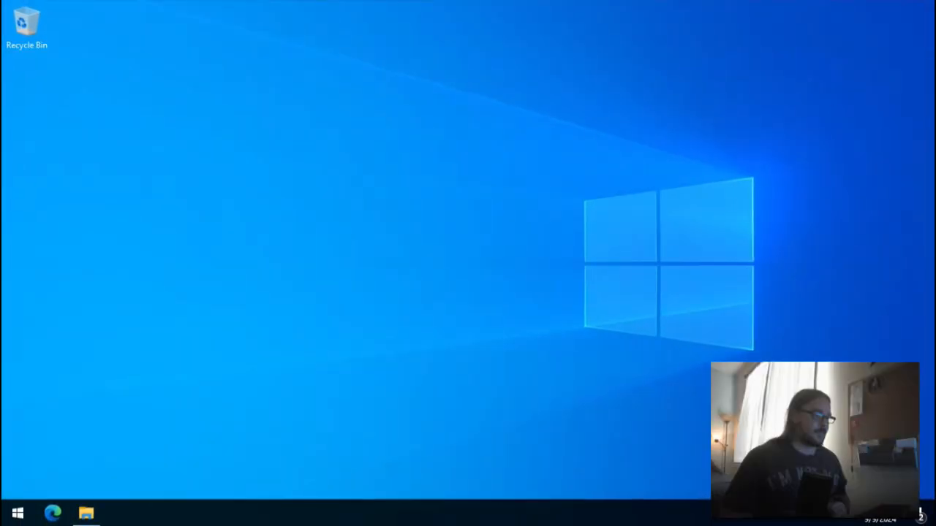
Step: Open Edge, go to tightwiki.com and open the Github Releases page linked under "Ready to get TightWiki?!"
click(53, 514)
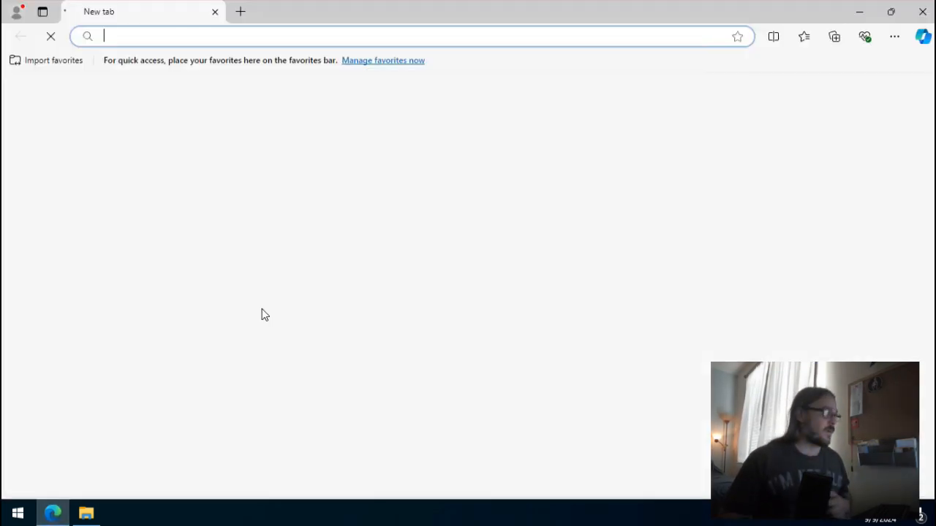
click(321, 41)
text(ti)
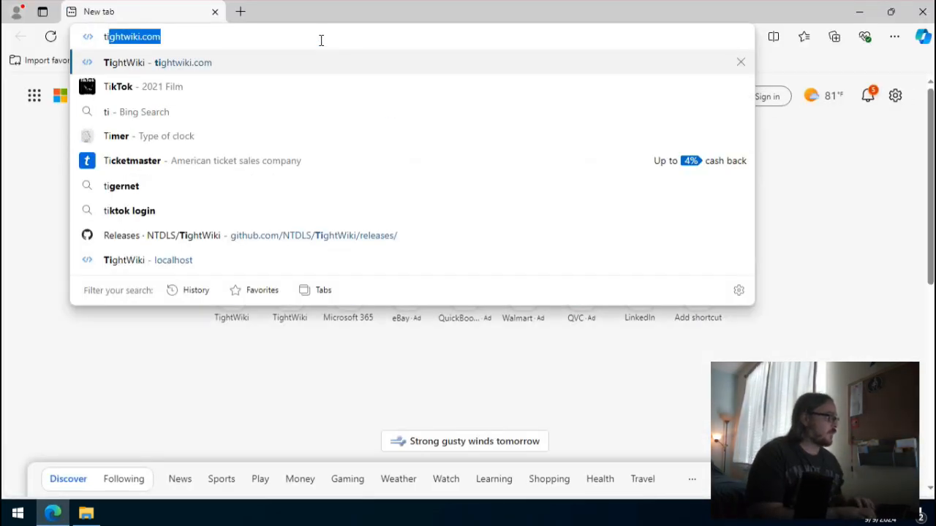
key(Return)
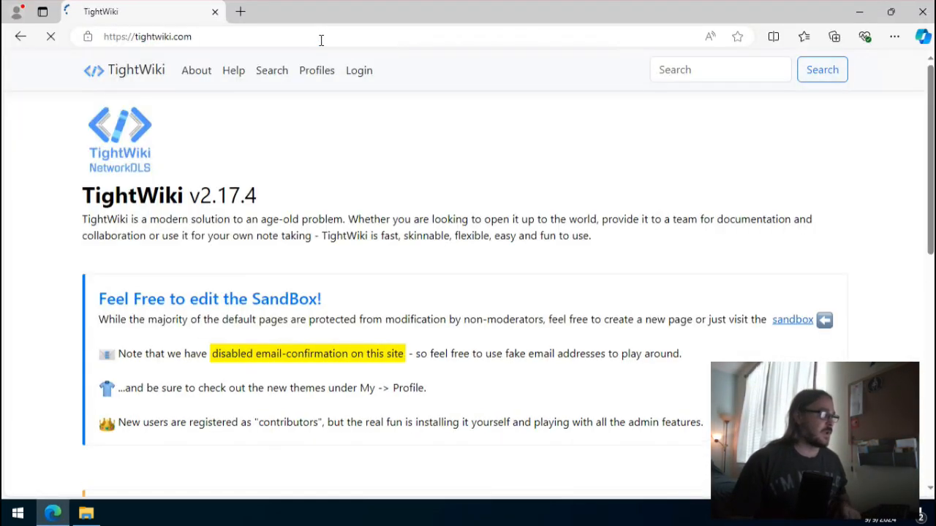
scroll(768, 316, down, 5)
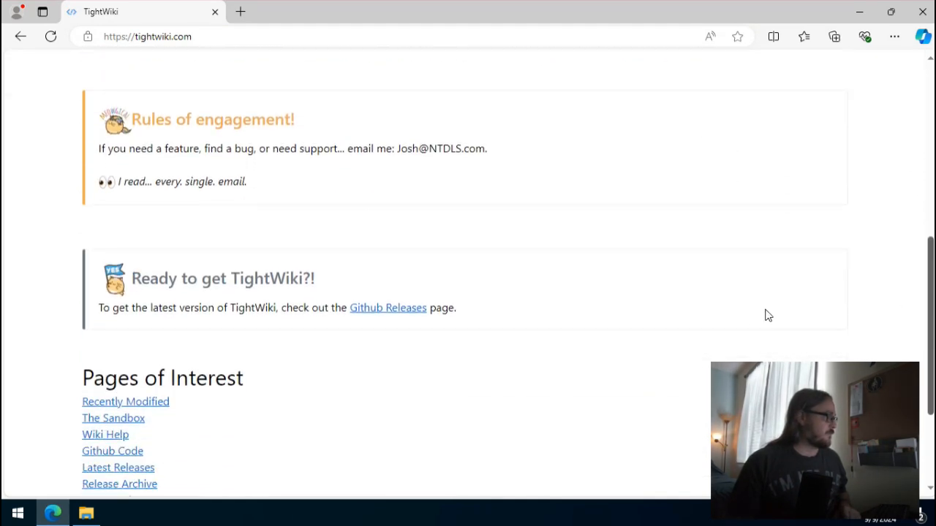
click(393, 312)
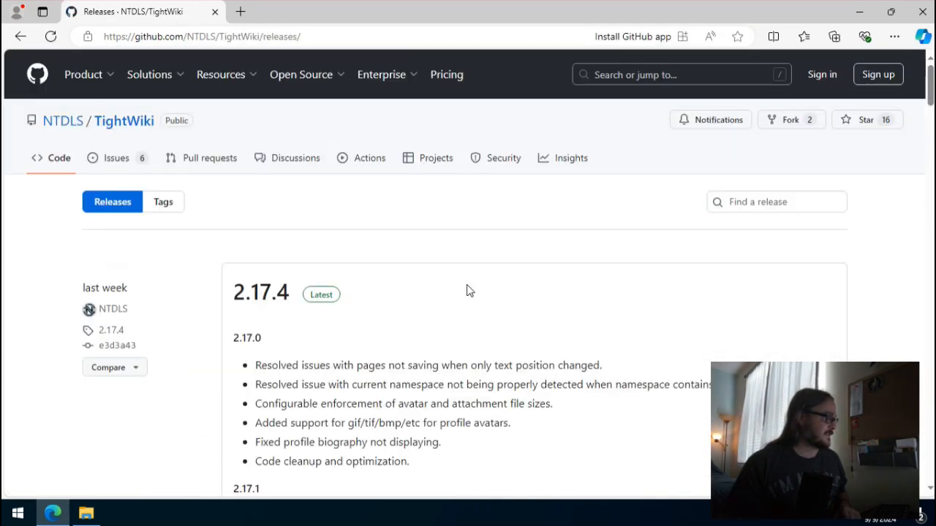
Step: Download TightWiki.Production.zip from the 2.17.4 release assets, show it in the Downloads folder and close the browser
scroll(929, 91, down, 2)
scroll(468, 278, down, 5)
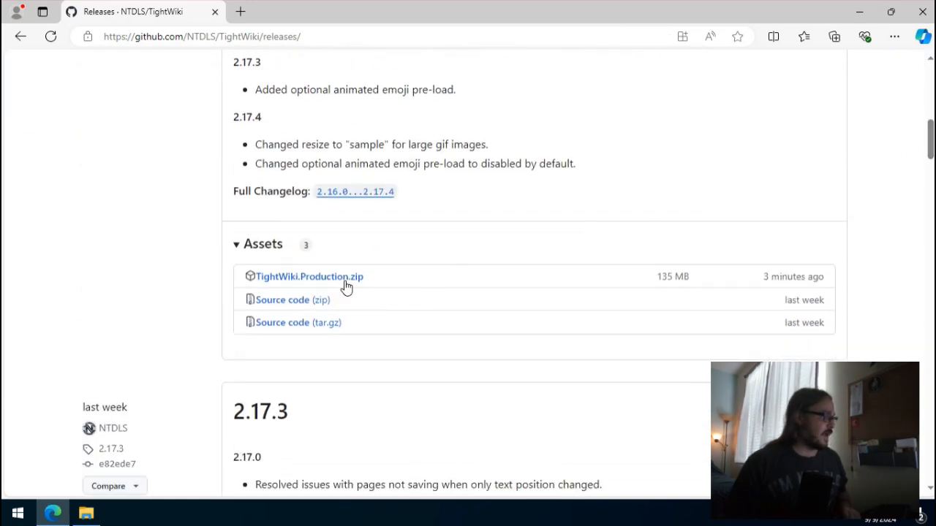
click(346, 285)
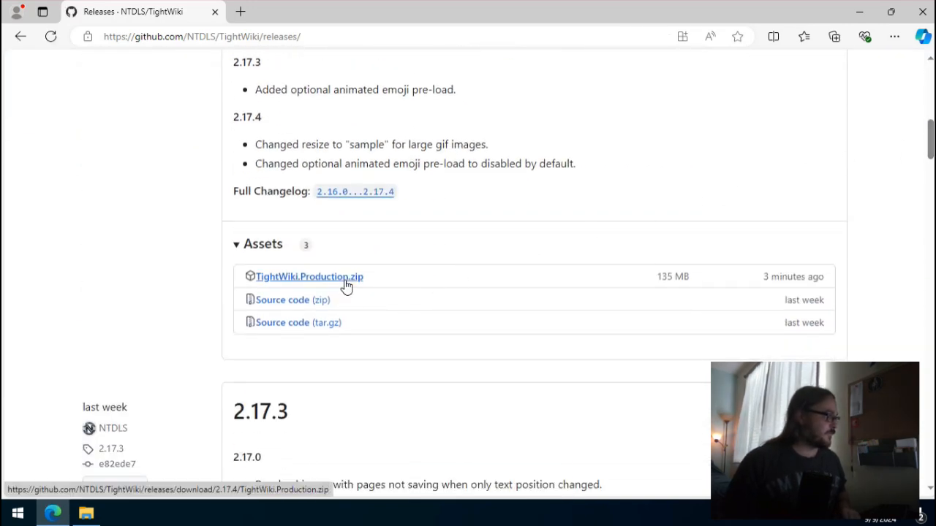
mouse_move(693, 113)
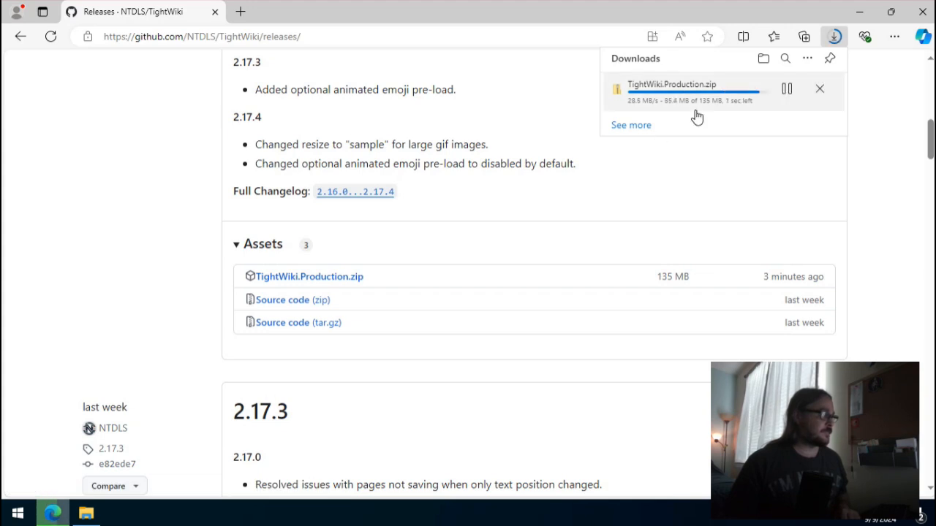
click(764, 60)
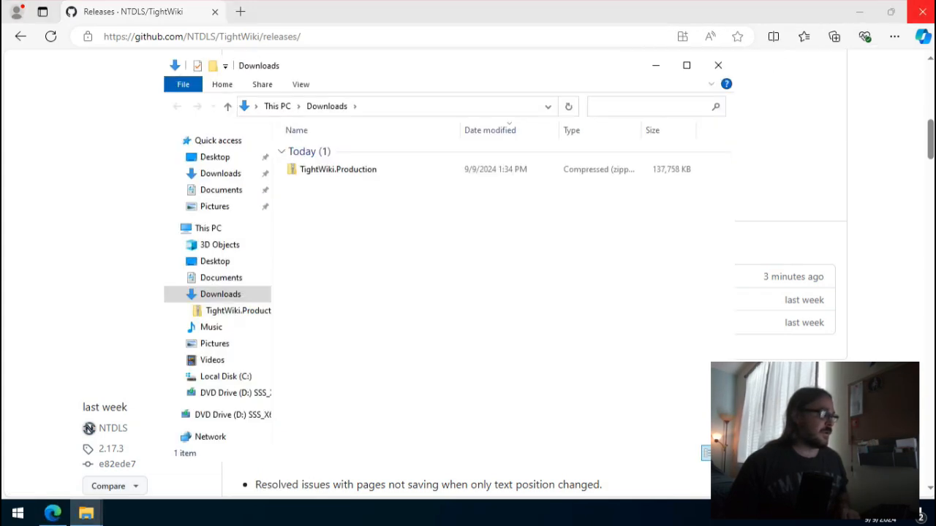
click(923, 8)
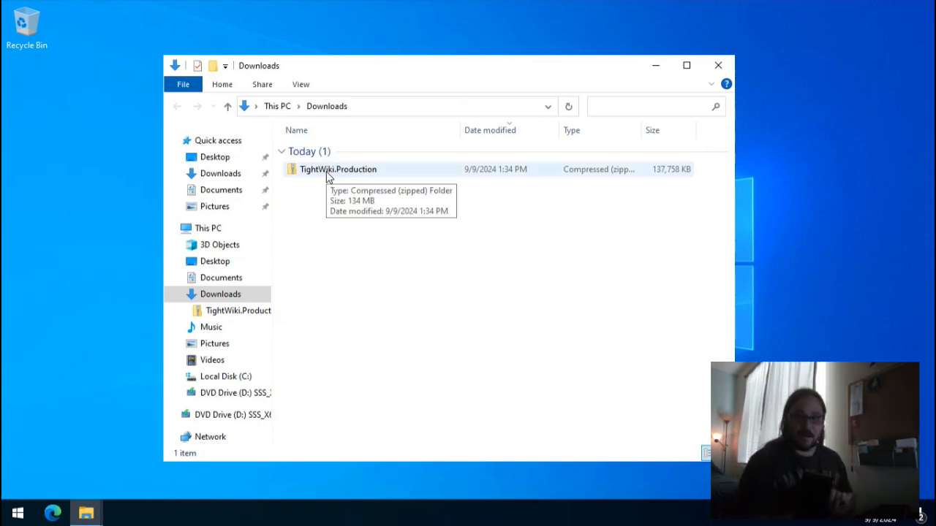
Step: Extract the TightWiki.Production archive to C:\Users\Administrator\Desktop\TightWiki.Production and close the Downloads folder
drag(327, 177, 116, 187)
click(123, 191)
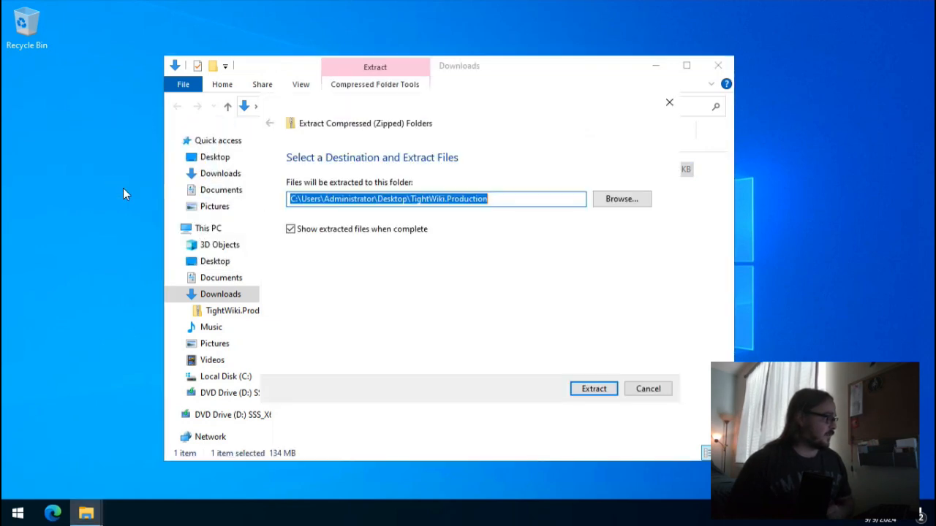
click(597, 390)
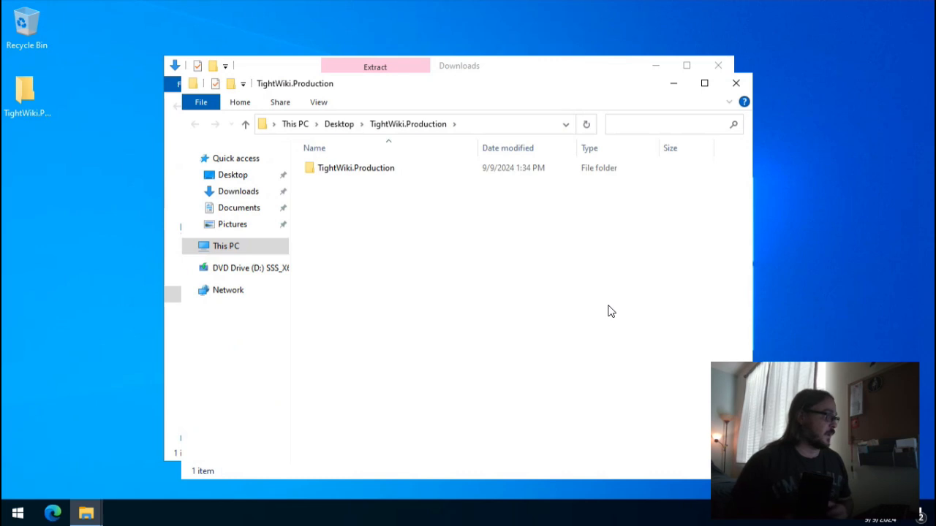
click(604, 67)
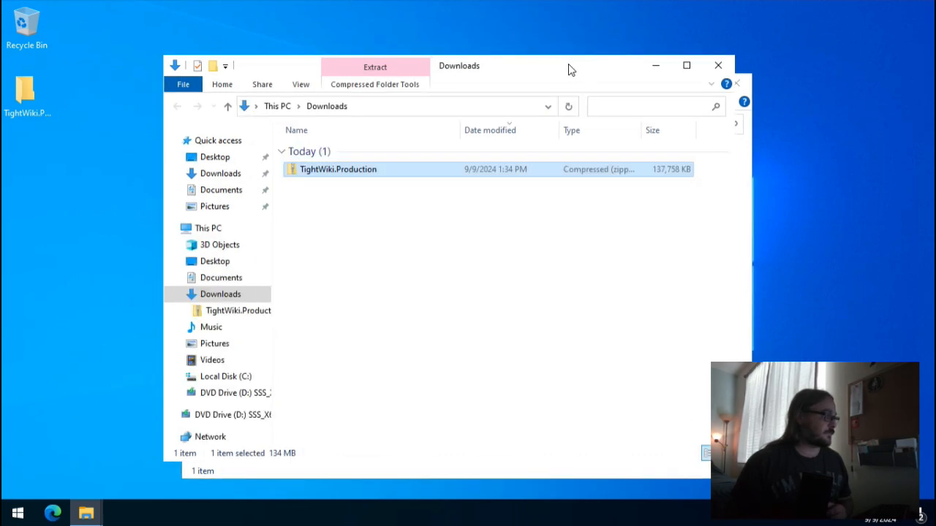
click(728, 63)
Step: Examine the contents of the Data and TightWiki folders inside the extracted TightWiki.Production folder, and close its window
drag(565, 86, 508, 70)
double_click(304, 158)
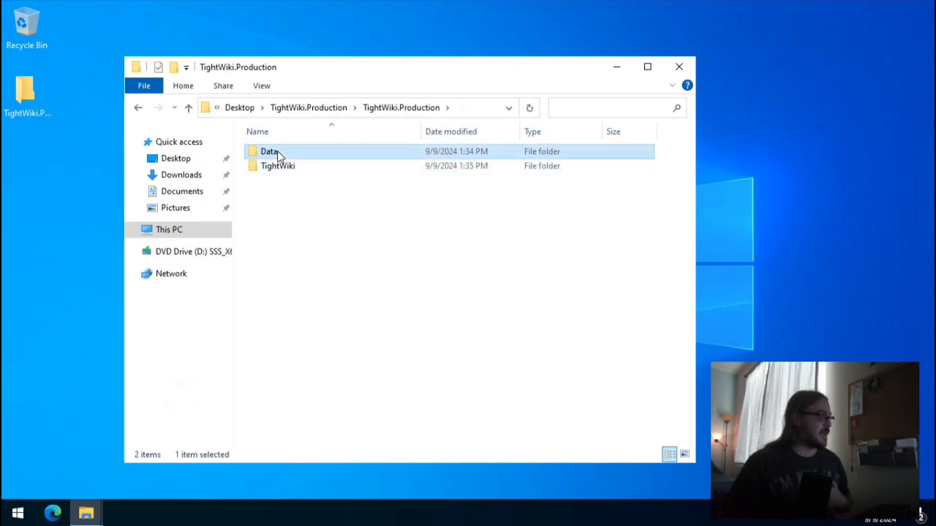
double_click(277, 150)
drag(368, 357, 436, 361)
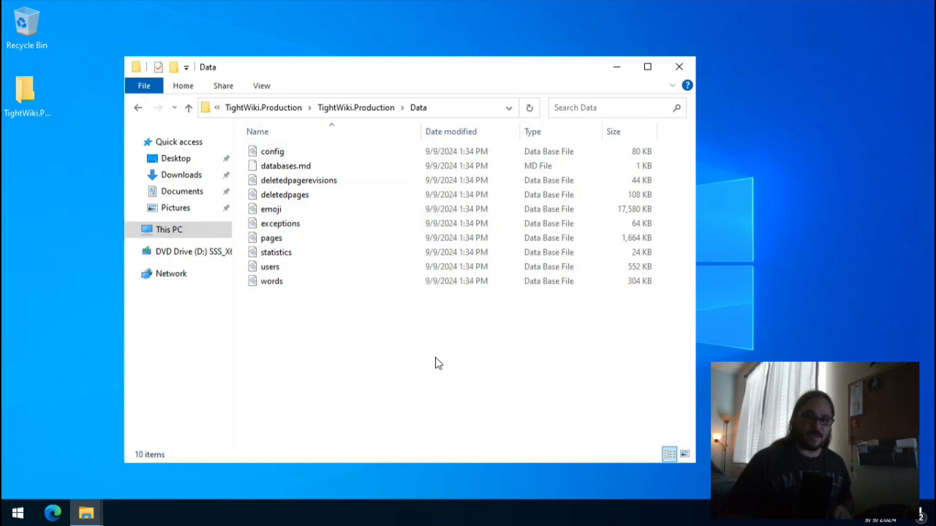
click(354, 110)
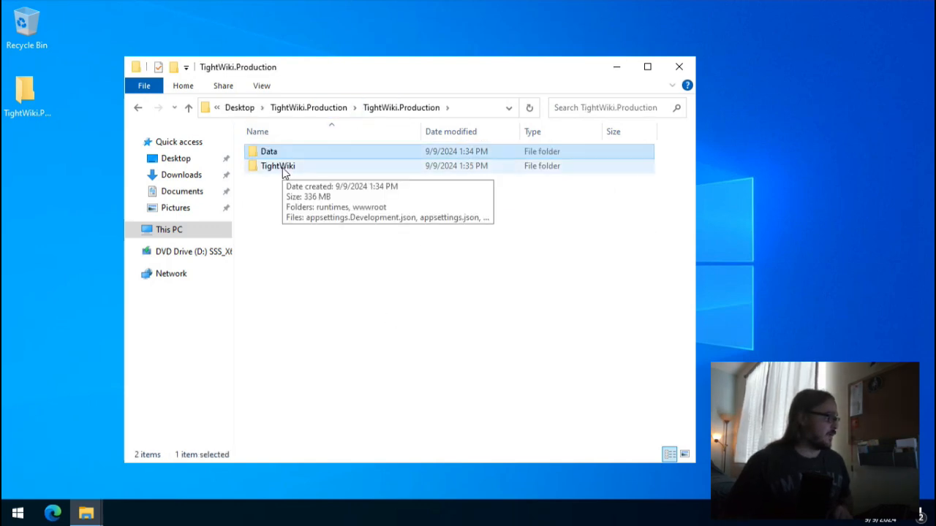
double_click(284, 168)
drag(690, 166, 684, 144)
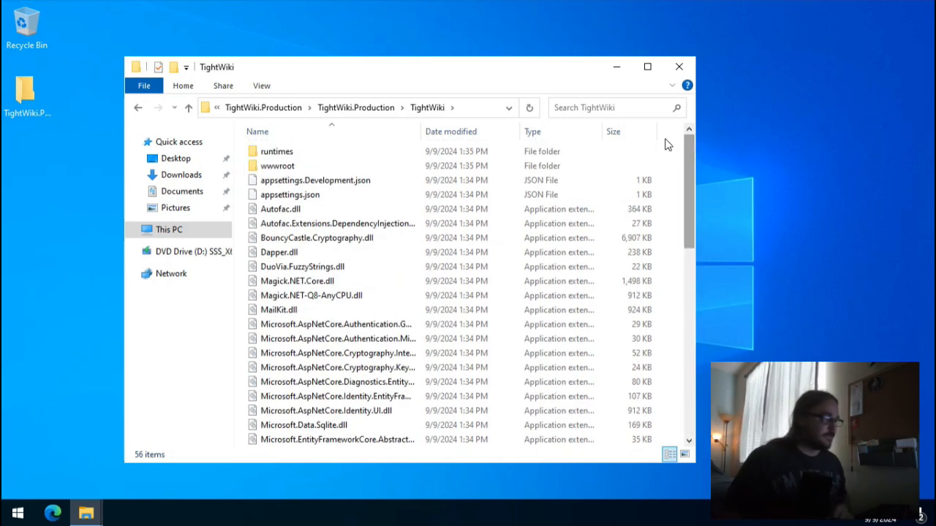
click(678, 66)
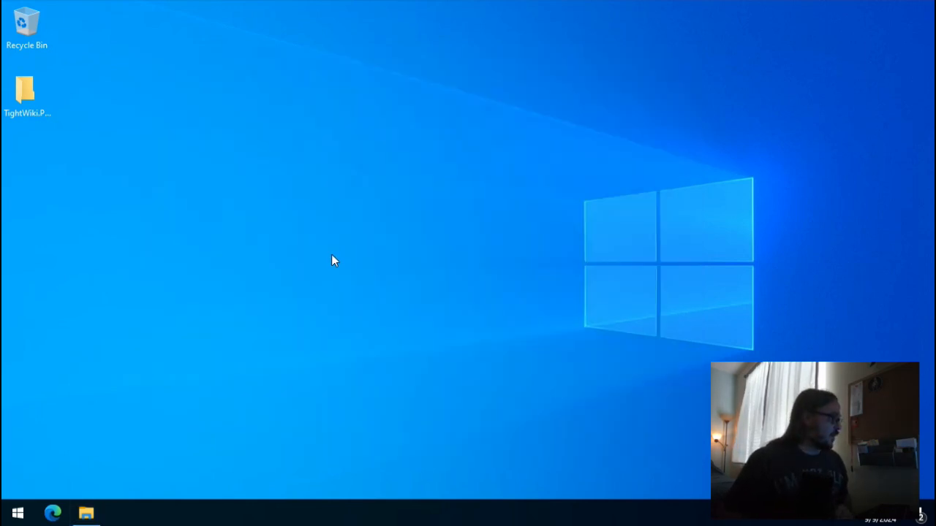
Step: Close the old inetpub window, open C:\inetpub in a new File Explorer window and move it aside
click(87, 515)
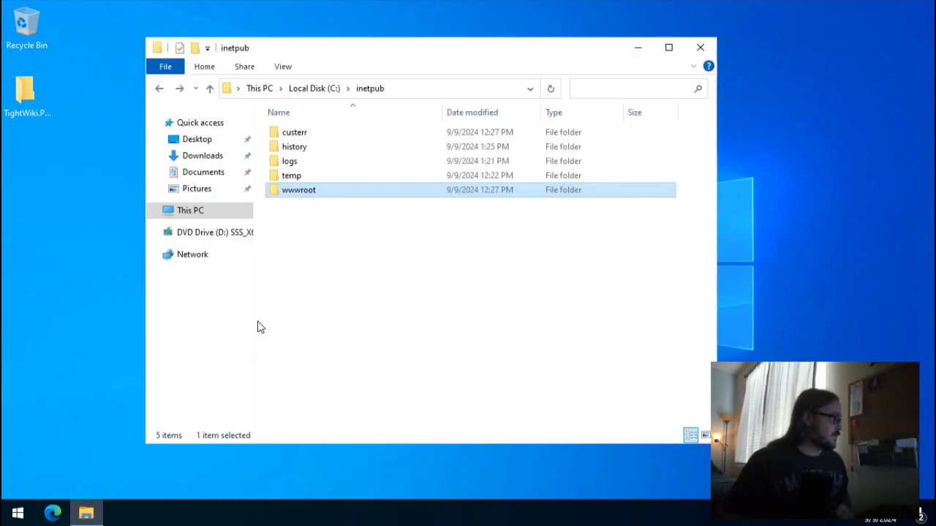
click(700, 47)
click(86, 513)
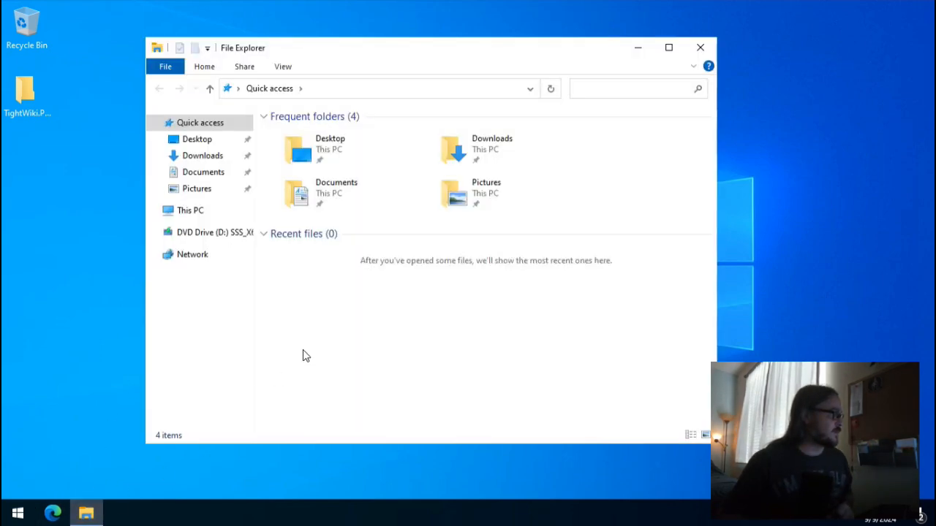
click(187, 211)
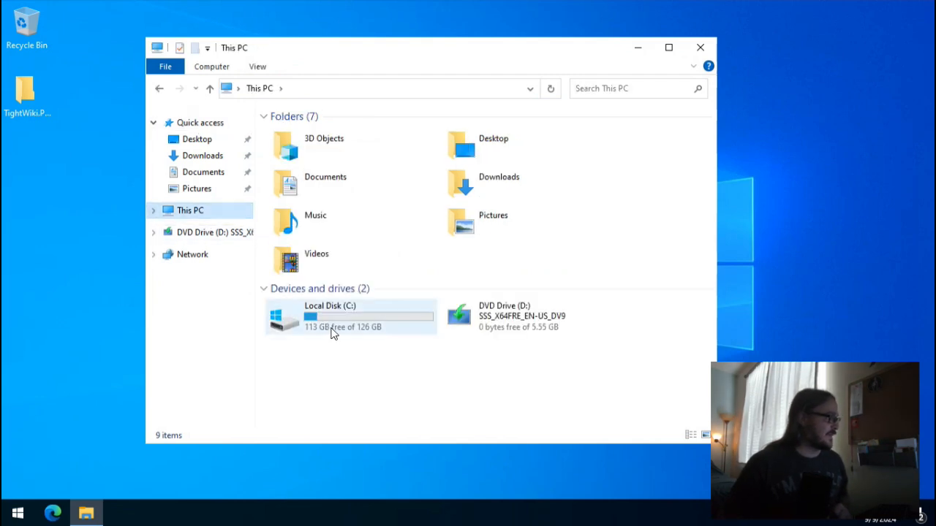
double_click(332, 324)
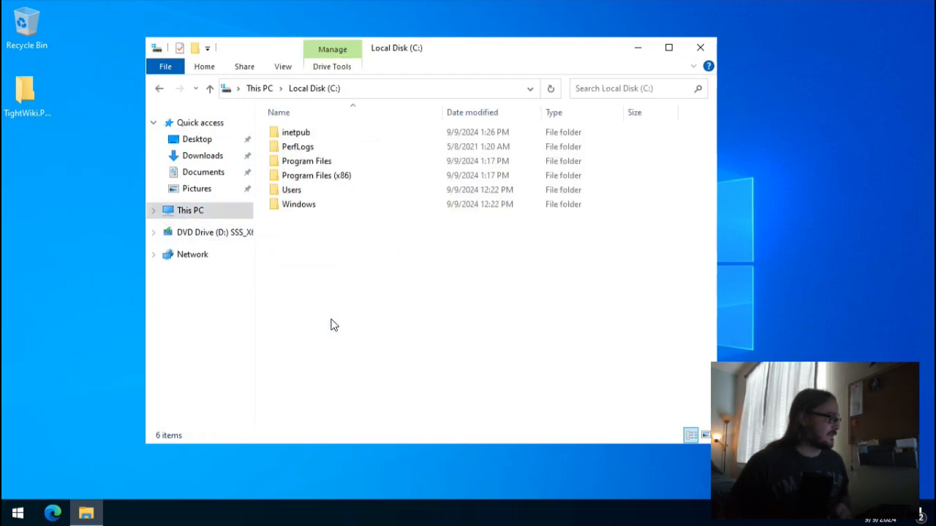
double_click(307, 136)
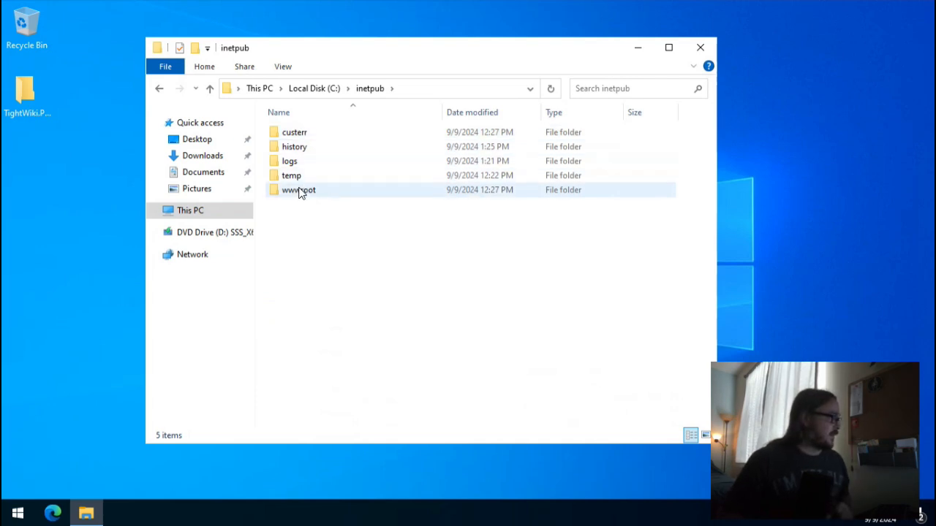
drag(421, 56, 489, 52)
Step: Open the inner TightWiki.Production folder from the desktop and arrange its window side by side with the inetpub window
double_click(25, 91)
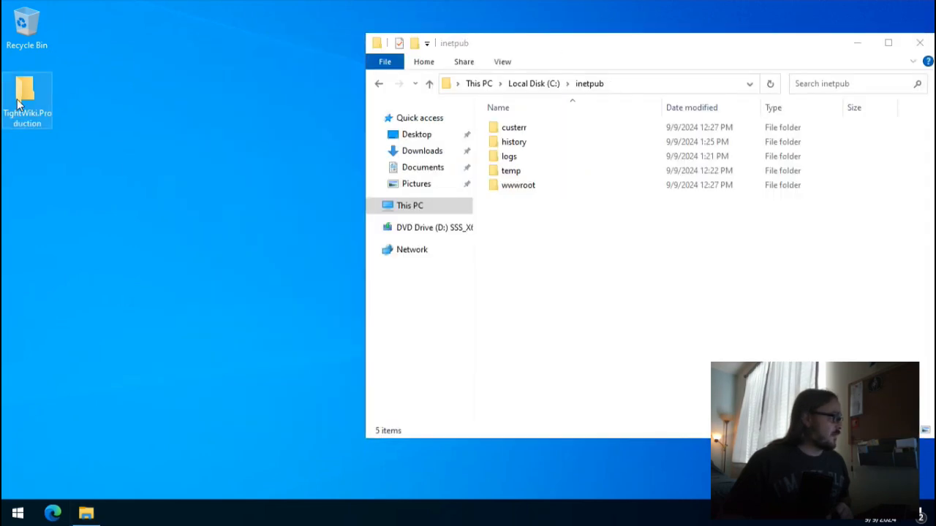
double_click(180, 100)
drag(206, 22, 239, 66)
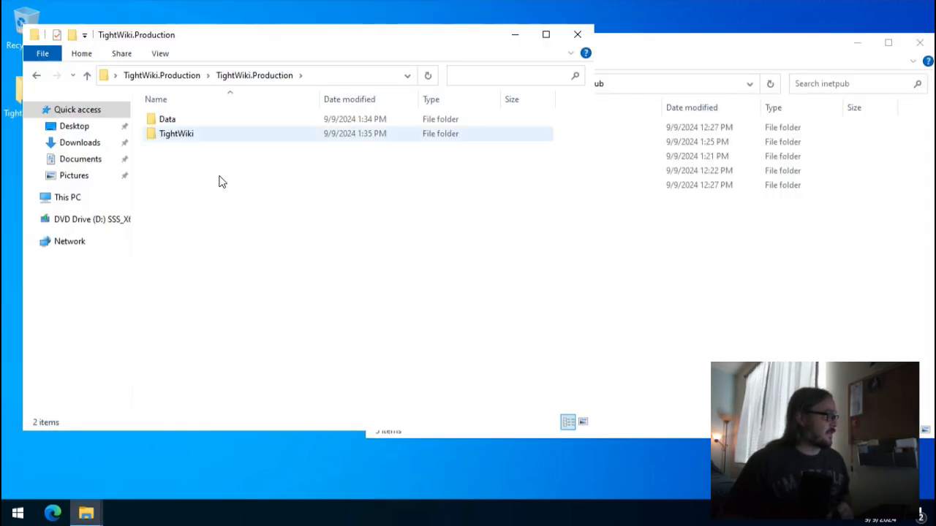
drag(594, 119, 482, 104)
click(430, 86)
click(232, 206)
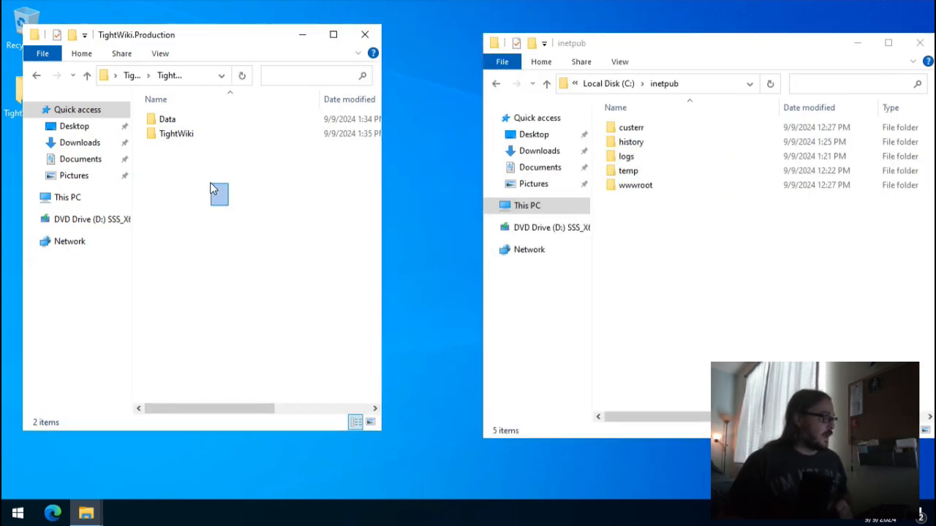
Step: Move the Data and TightWiki folders into C:\inetpub and close the emptied TightWiki.Production window
click(174, 134)
ctrl+click(170, 120)
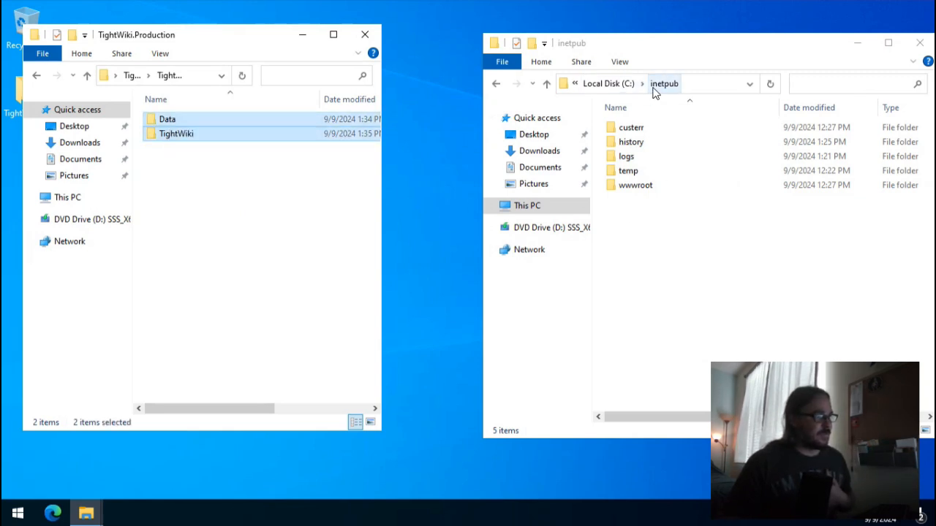
drag(184, 136, 667, 248)
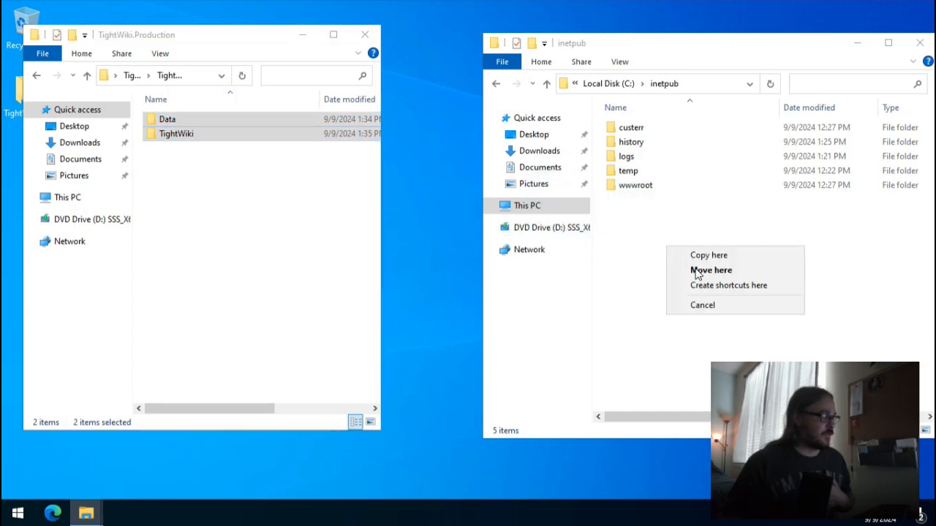
click(696, 271)
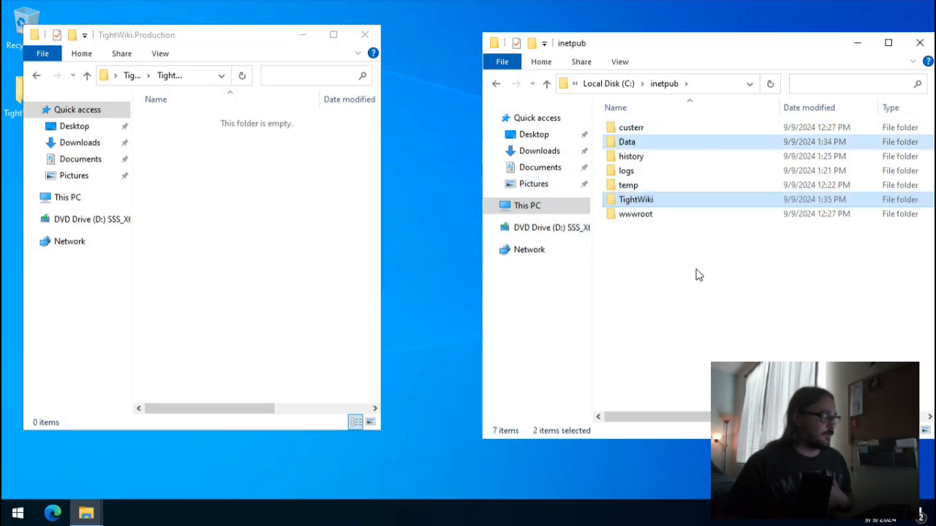
click(366, 36)
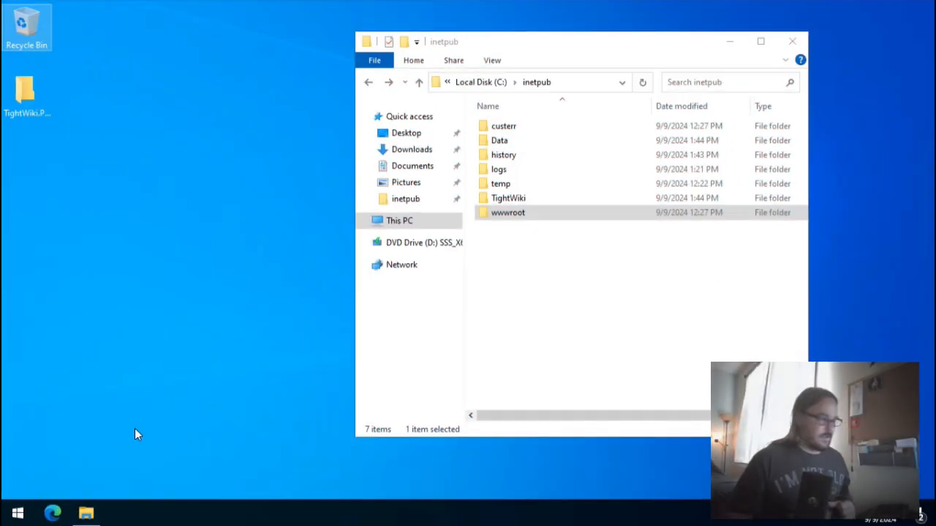
Step: Open Internet Information Services (IIS) Manager, expand the server node and show its Sites list
click(18, 514)
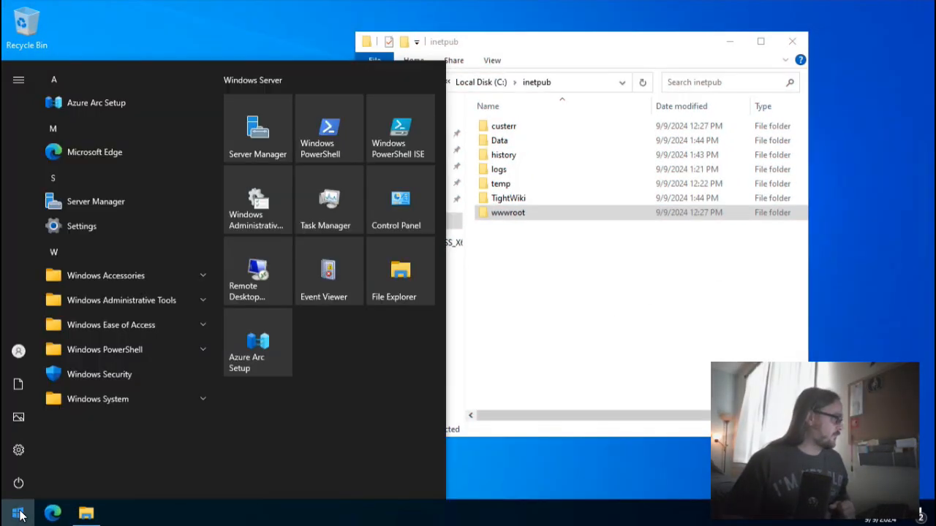
text(iis)
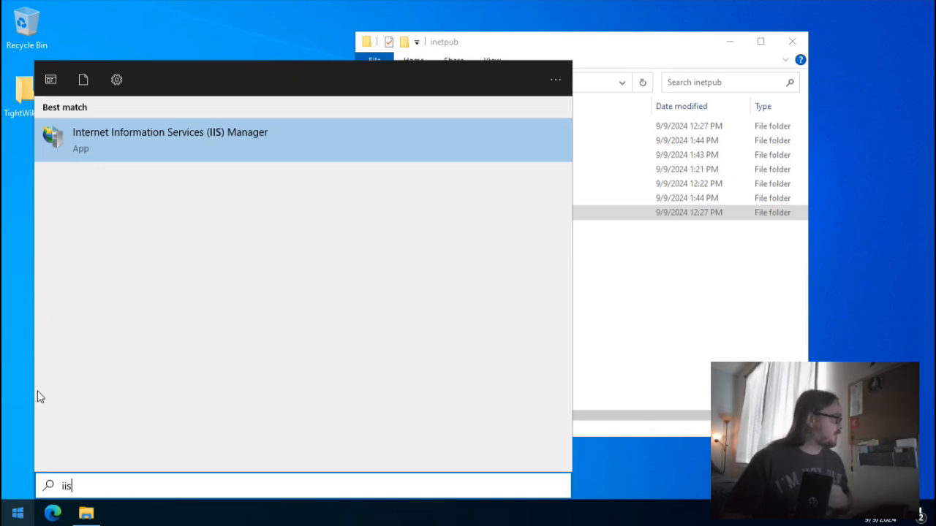
click(157, 144)
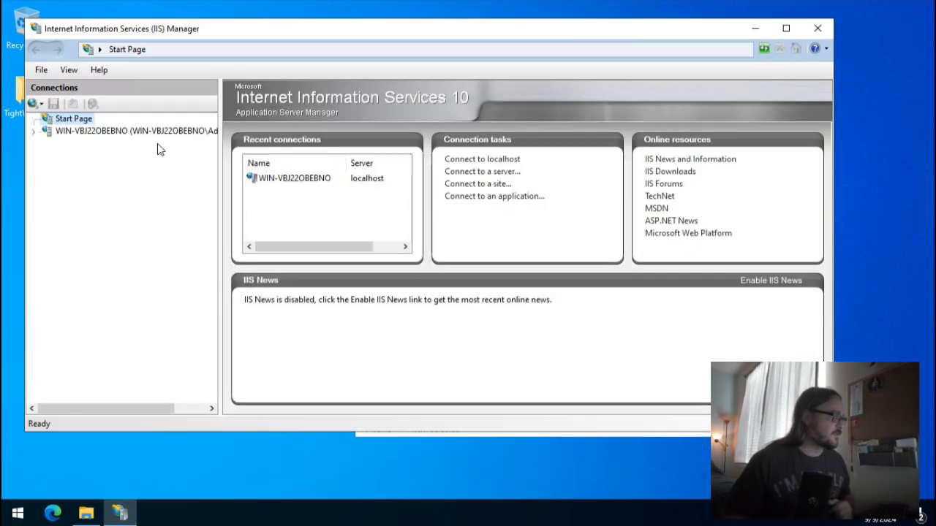
click(35, 132)
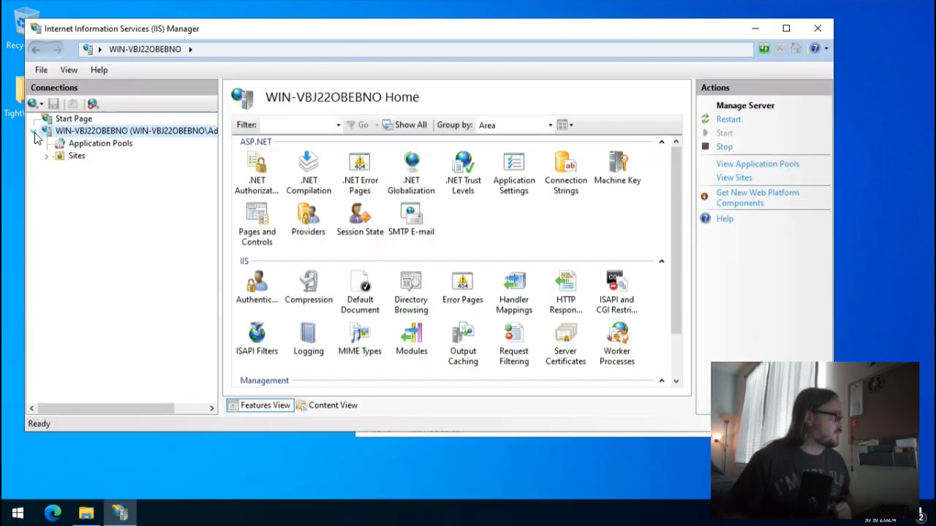
click(47, 156)
click(76, 156)
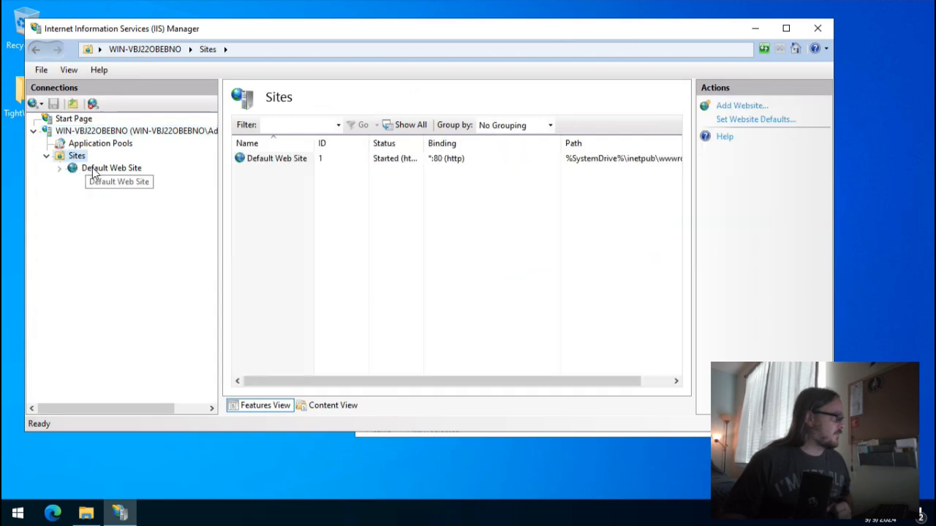
Step: Set the physical path of the Default Web Site to C:\inetpub\TightWiki in its basic settings
click(102, 169)
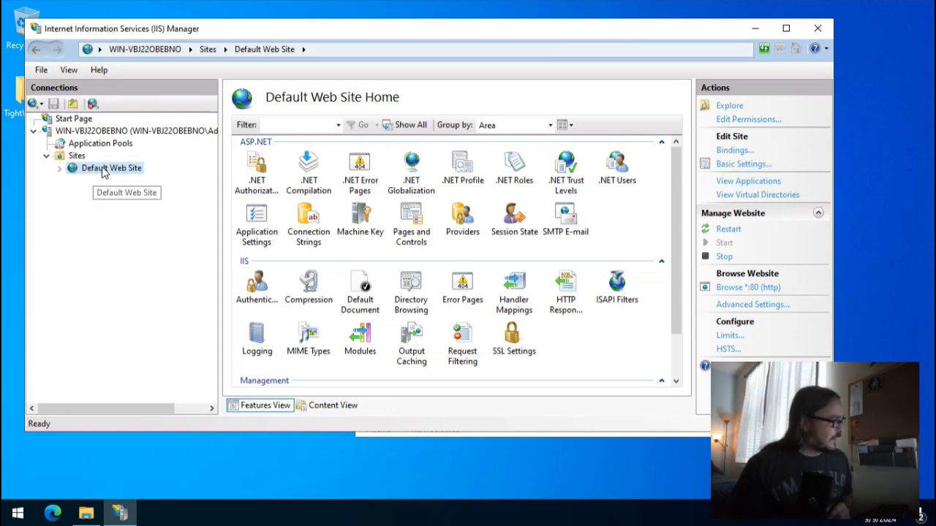
click(746, 165)
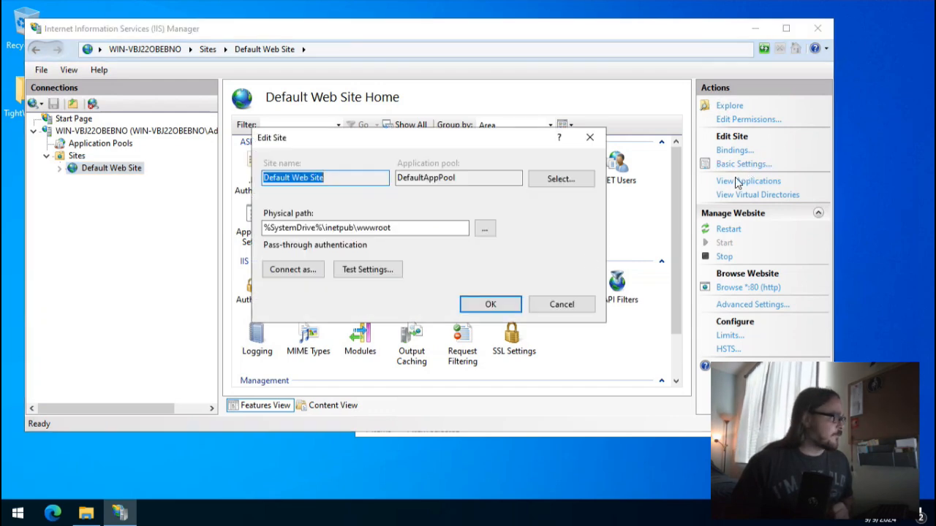
click(488, 235)
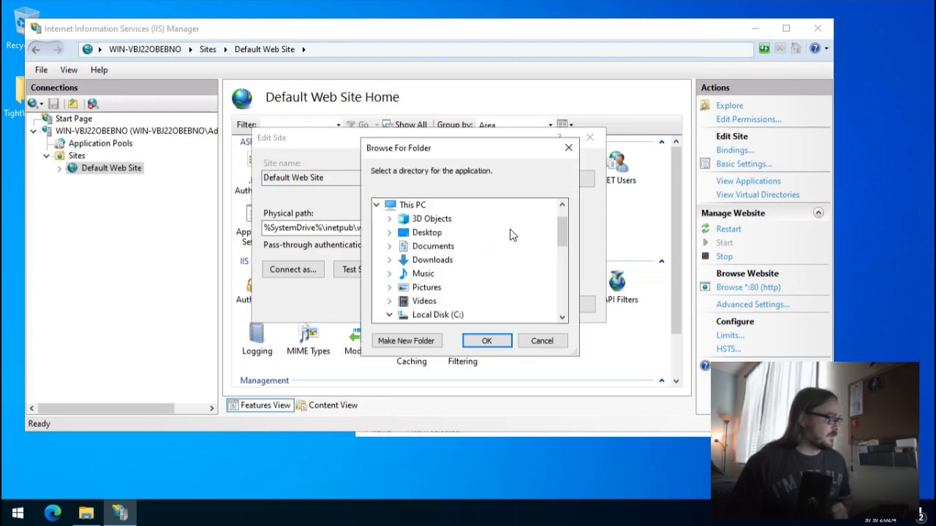
drag(563, 242, 563, 270)
click(458, 289)
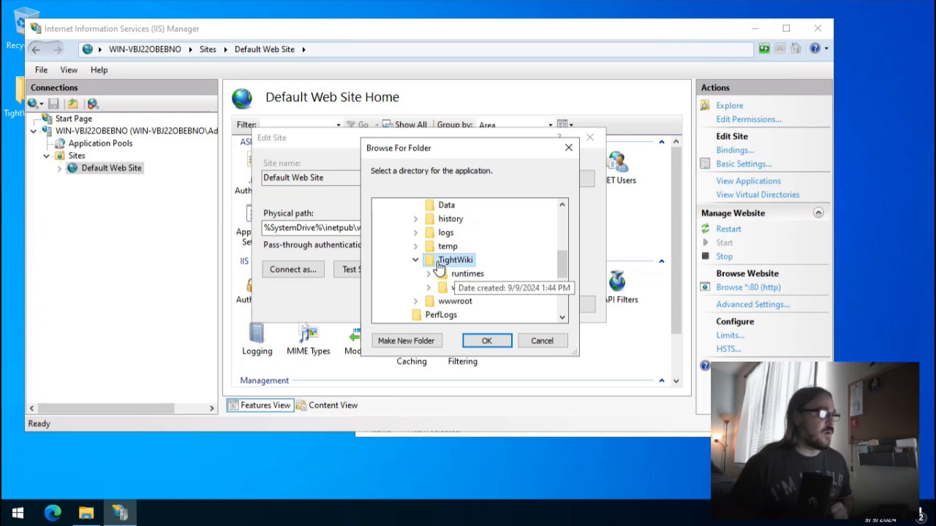
click(486, 341)
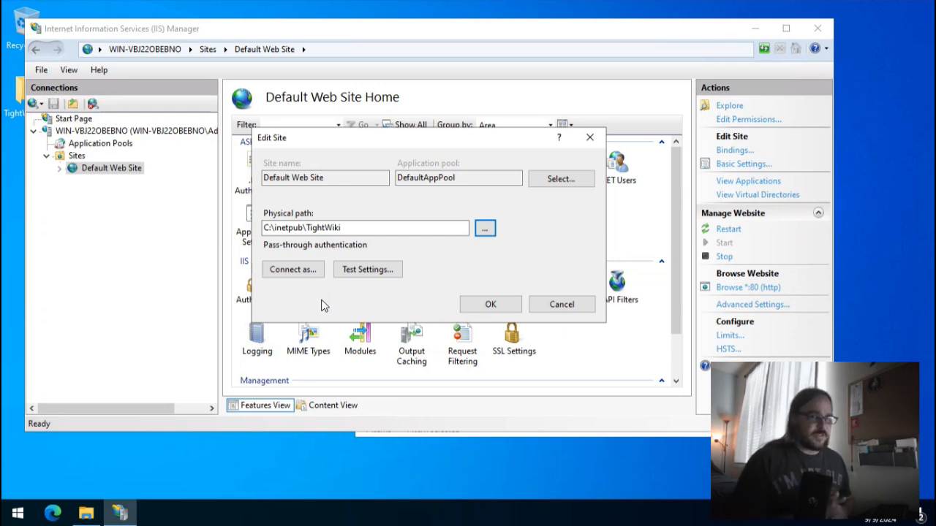
click(491, 304)
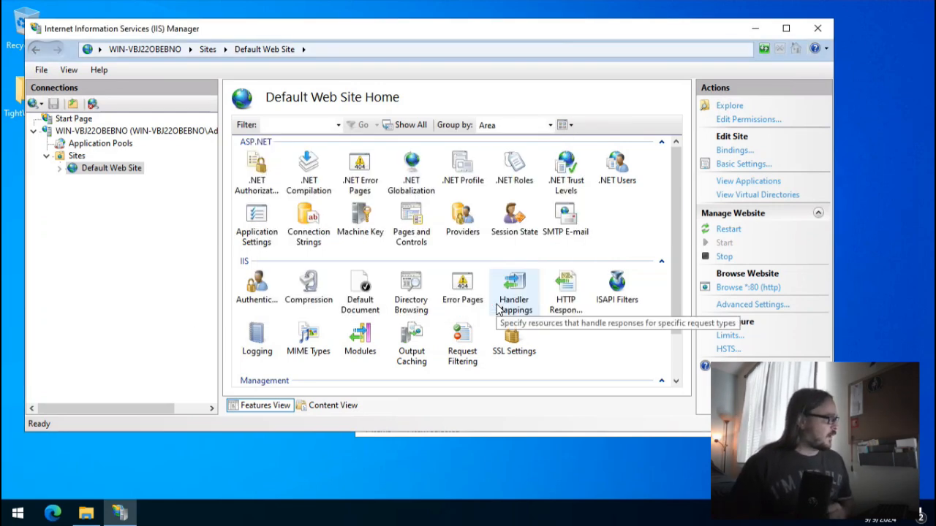
Step: Set the DefaultAppPool's .NET CLR version to No Managed Code and widen the version column in the Application Pools list
click(105, 146)
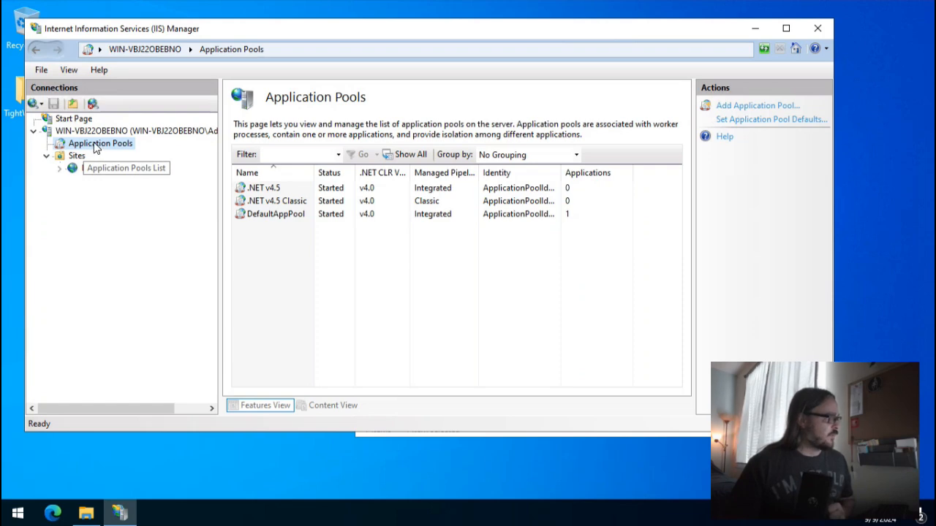
click(262, 220)
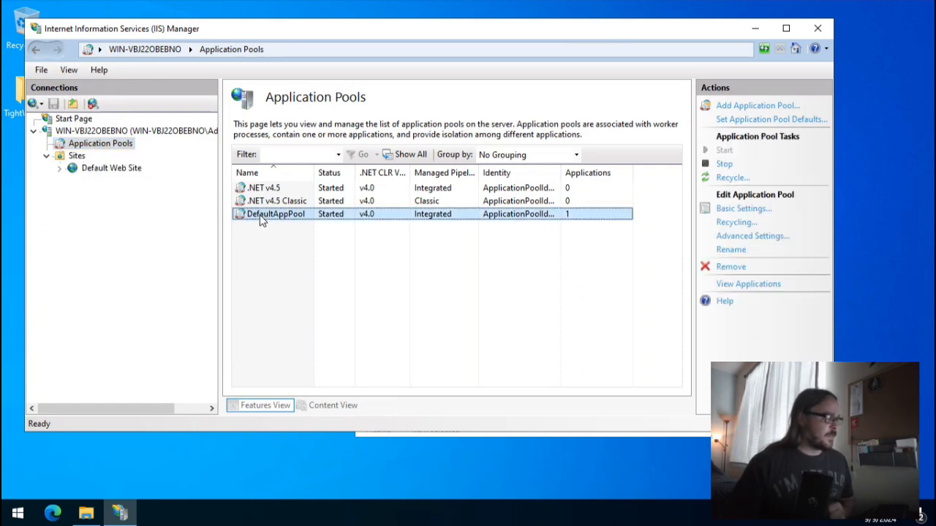
click(746, 209)
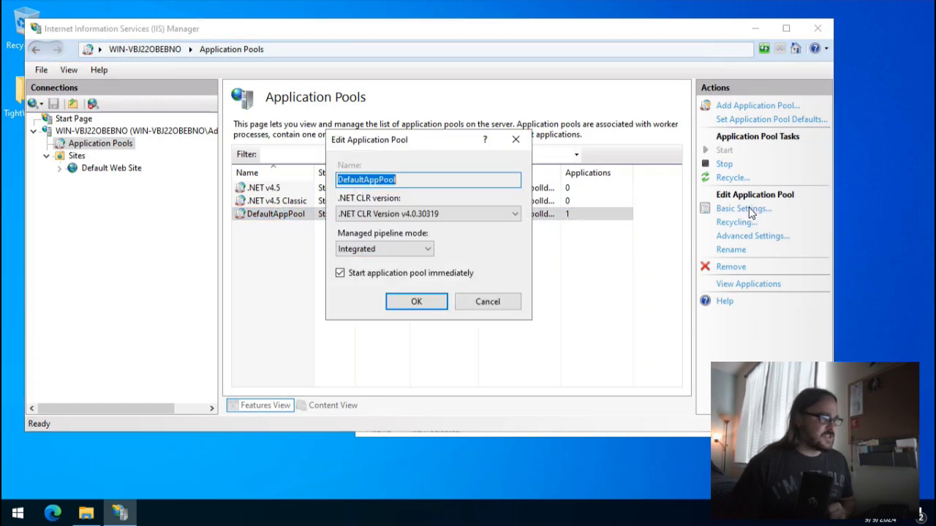
click(426, 213)
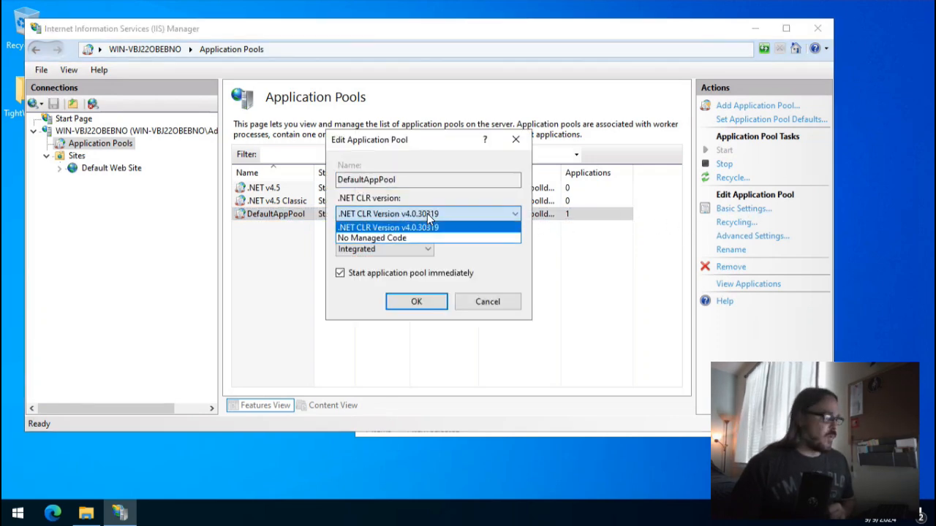
click(393, 237)
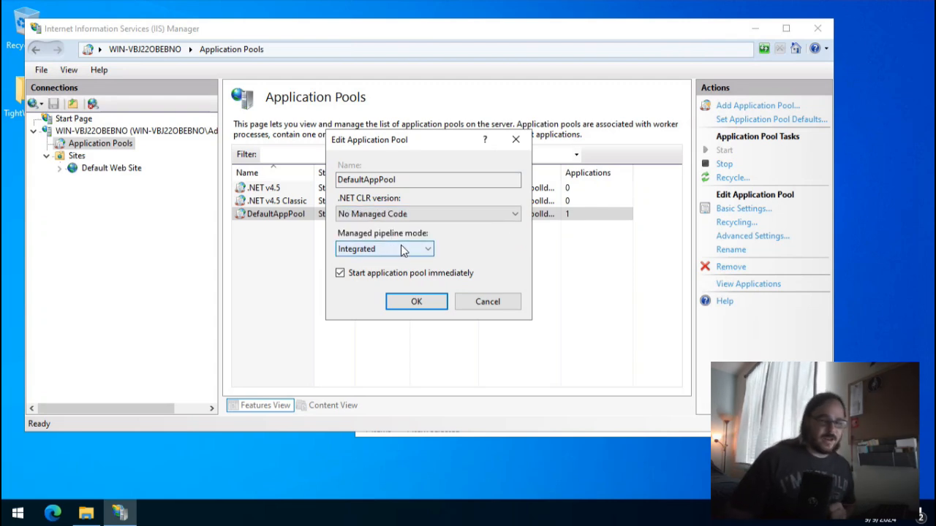
click(416, 301)
click(330, 217)
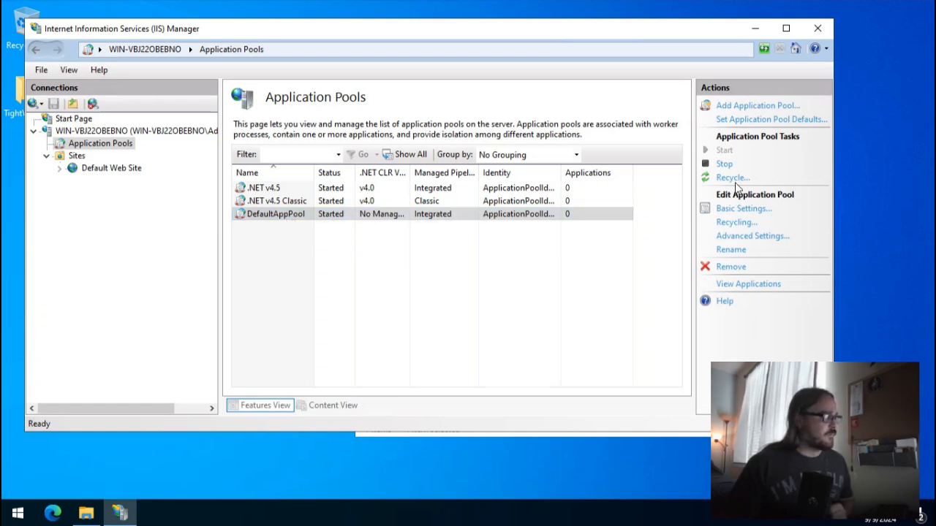
drag(410, 172, 432, 172)
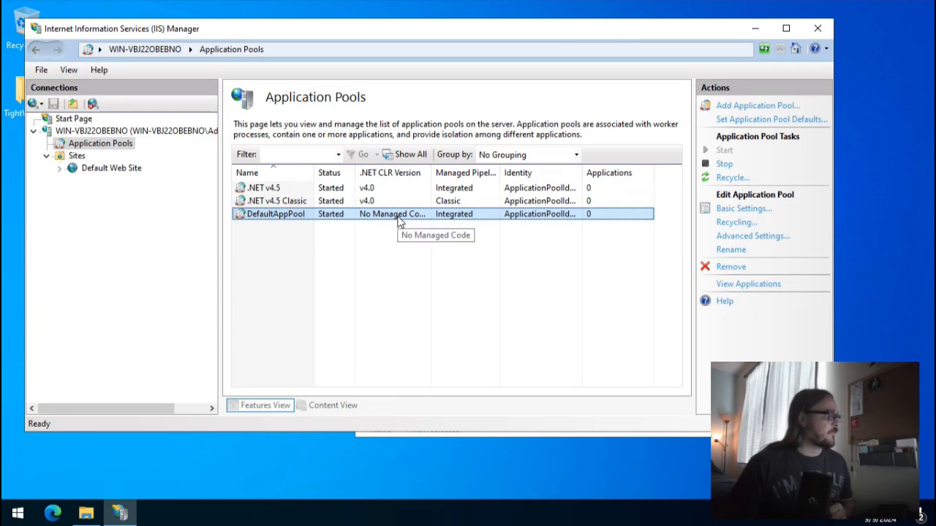
click(470, 261)
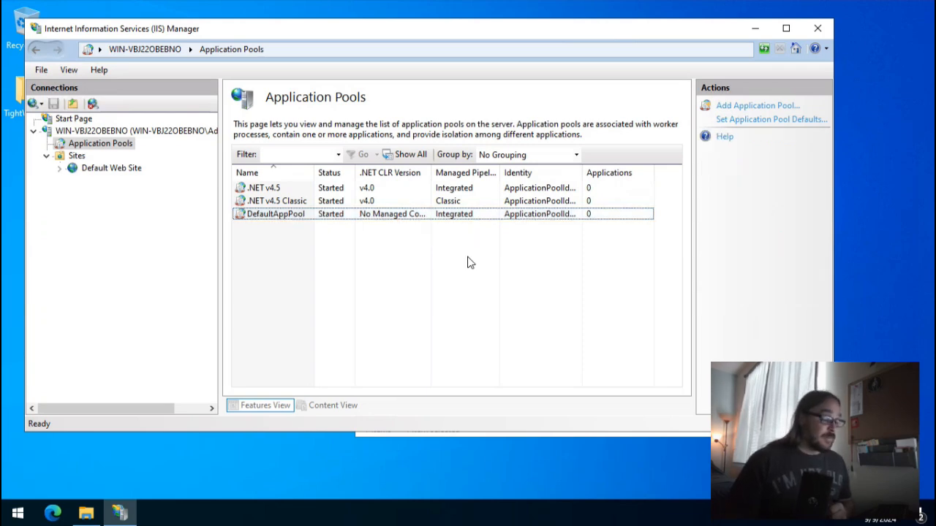
Step: Minimize IIS Manager and start a new permission entry in the advanced security settings of the TightWiki folder in C:\inetpub
click(758, 28)
drag(620, 48, 598, 48)
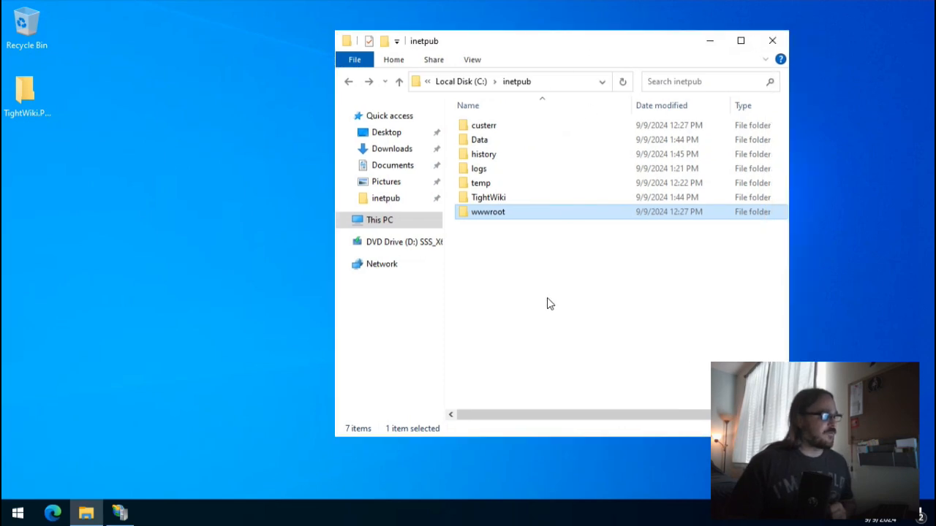
click(550, 235)
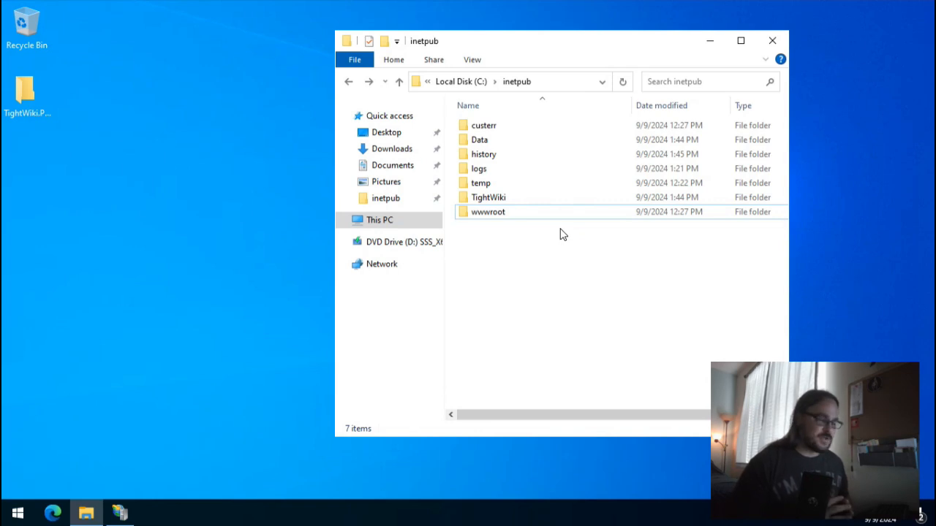
click(510, 203)
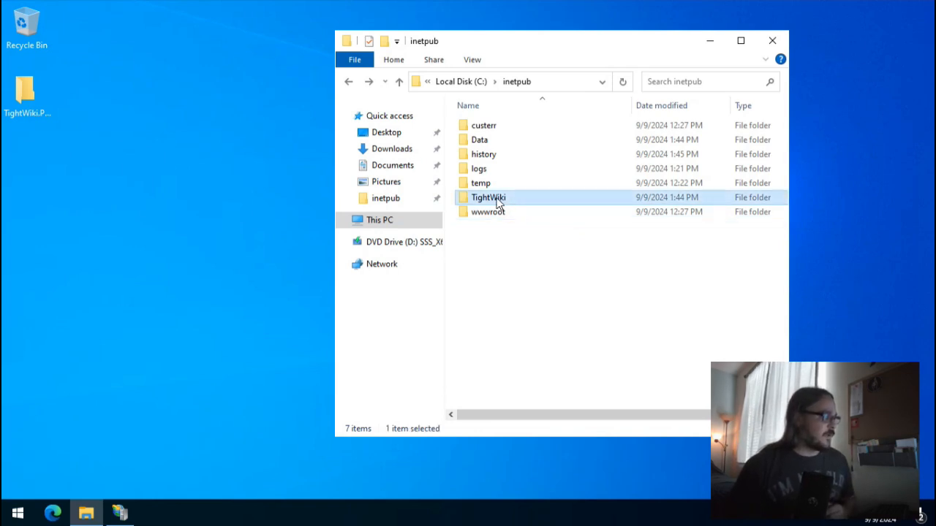
right_click(497, 203)
click(565, 427)
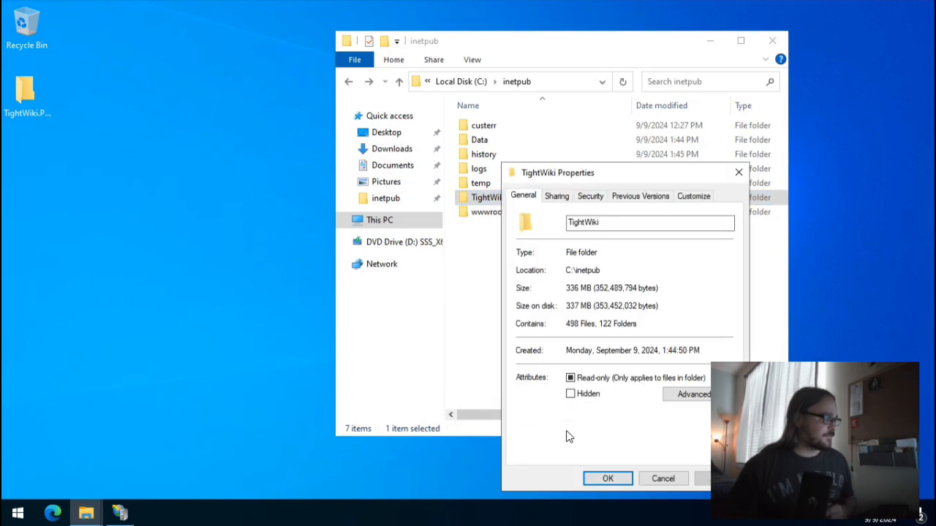
drag(634, 174, 474, 129)
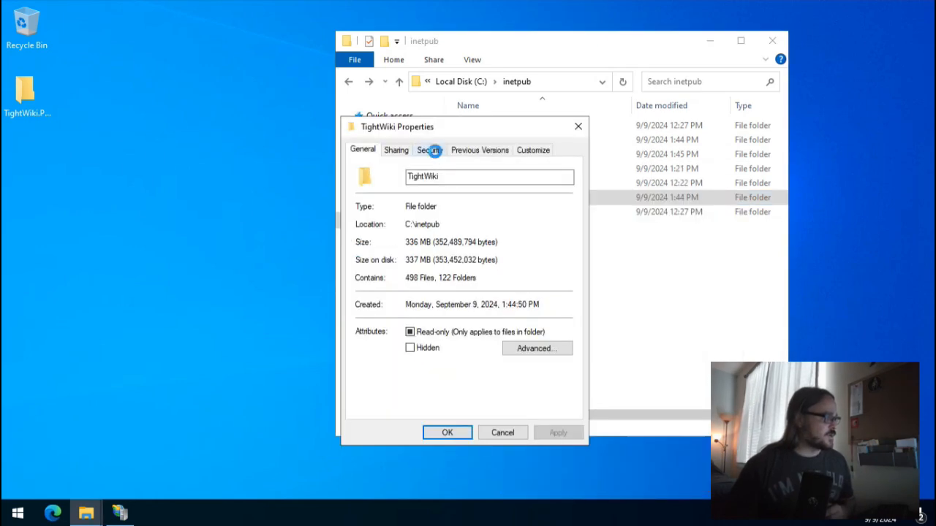
click(432, 150)
click(546, 385)
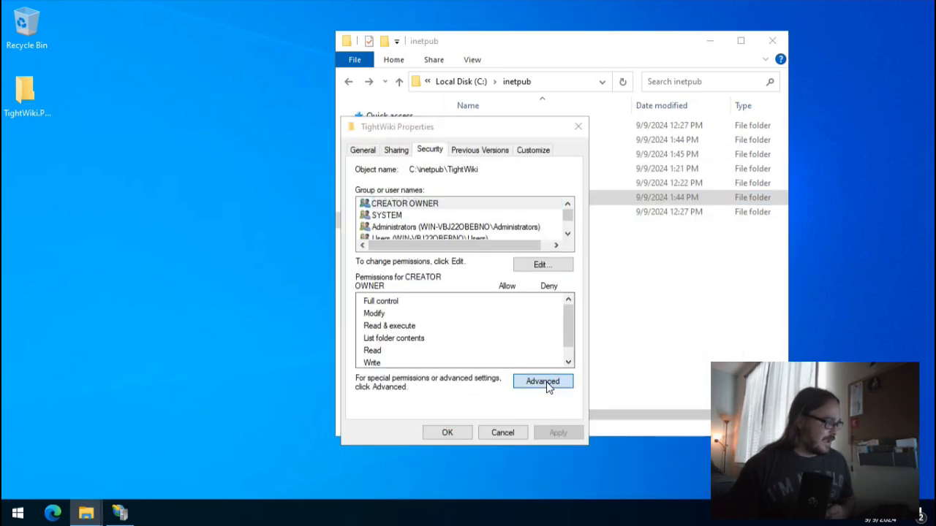
click(251, 343)
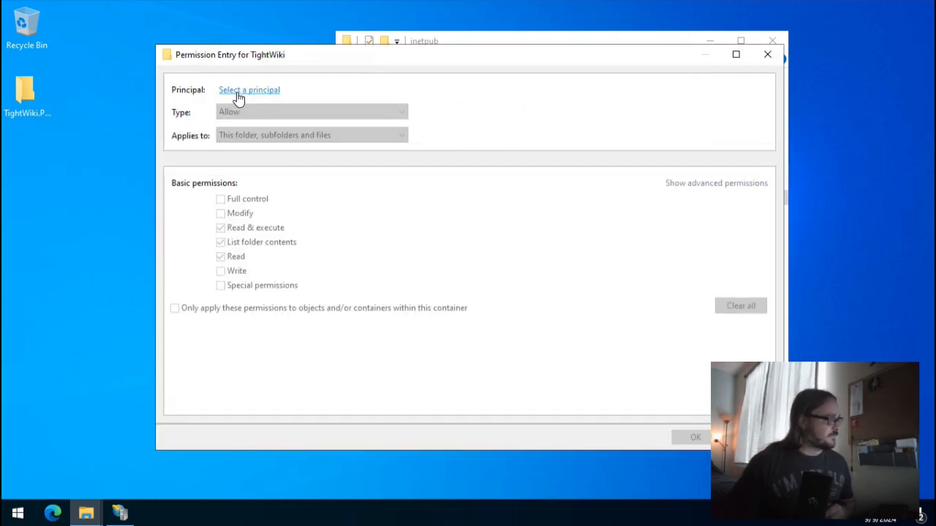
Step: Allow IIS_IUSRS the default Read & execute, List folder contents and Read permissions on the TightWiki folder and apply the security changes
click(237, 95)
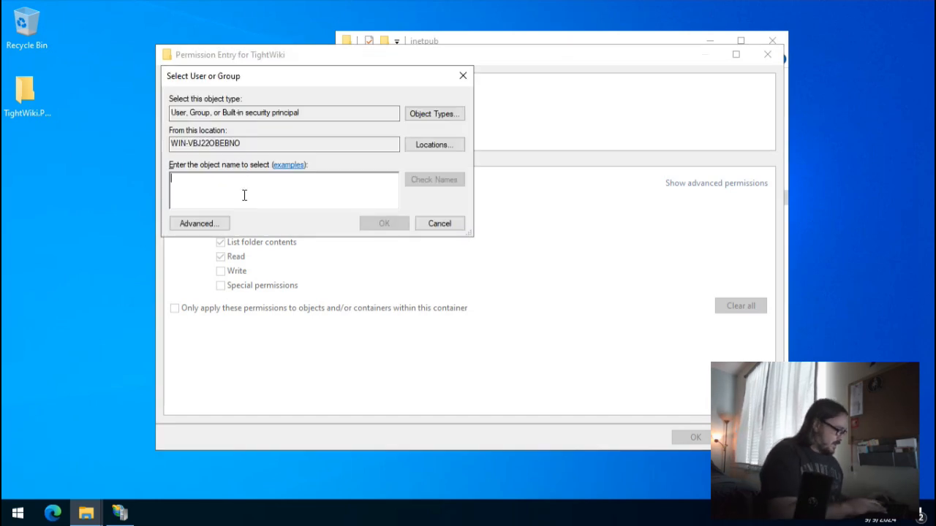
text(iis_)
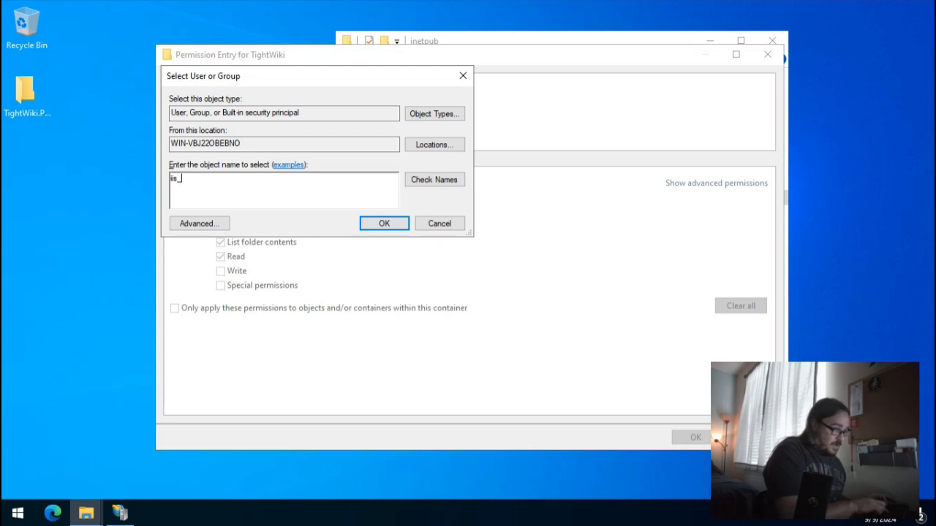
text(iusrs)
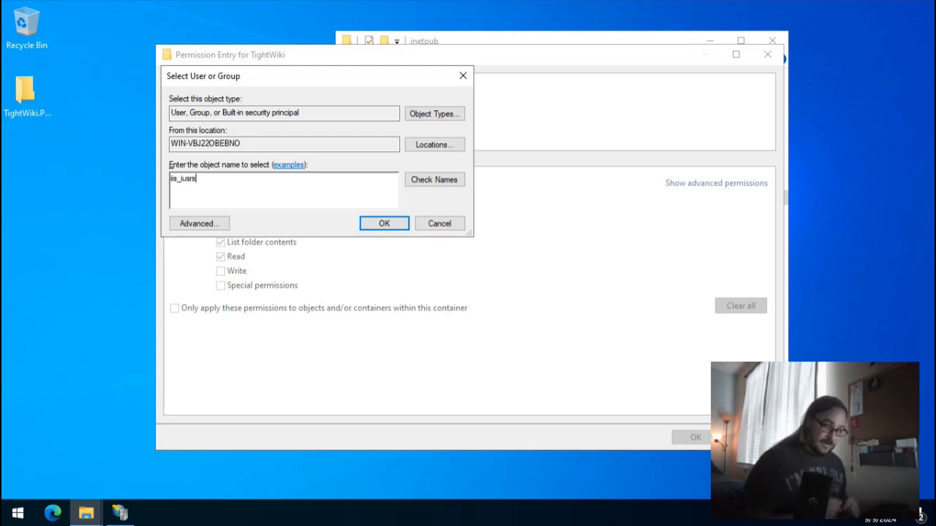
click(418, 182)
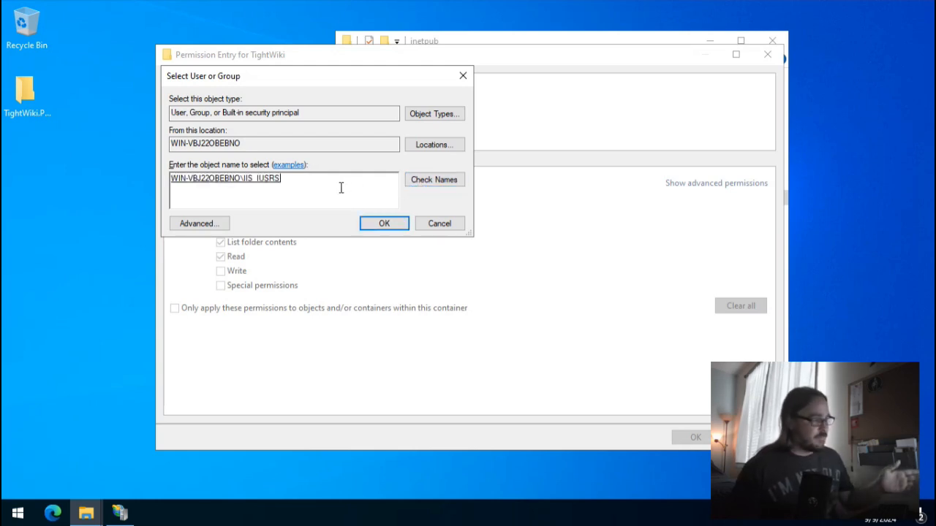
drag(309, 189, 160, 179)
click(307, 185)
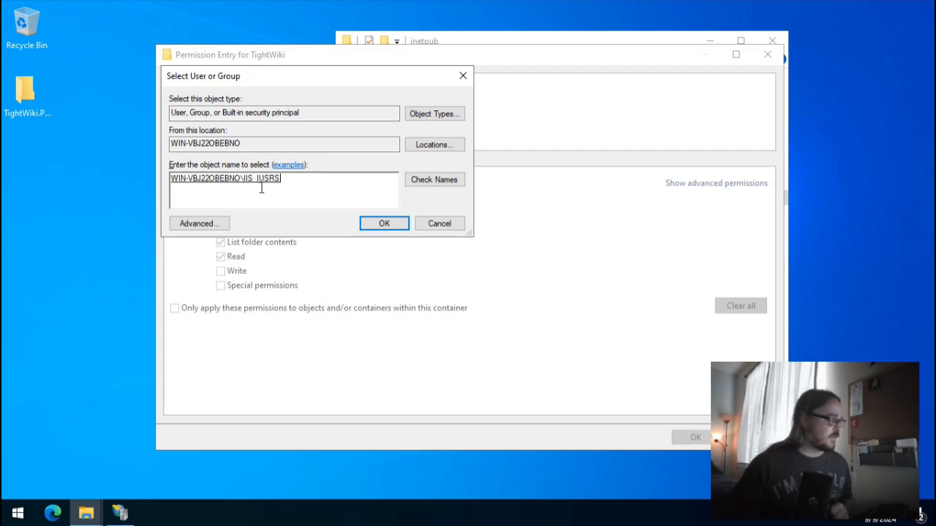
click(371, 226)
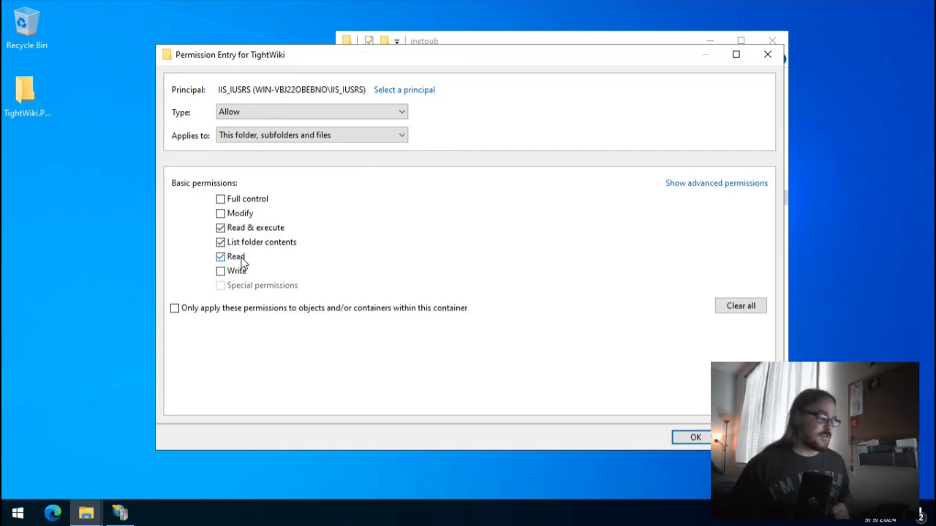
click(679, 437)
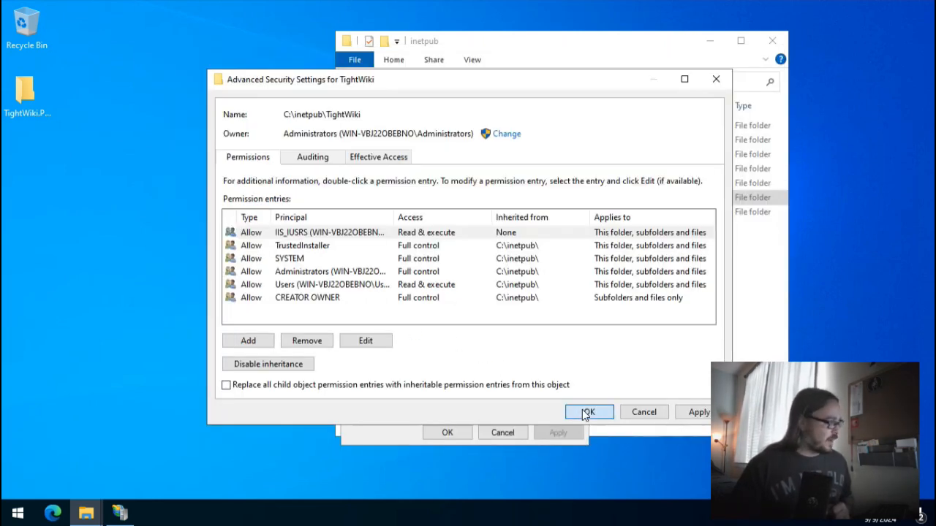
click(587, 413)
click(447, 433)
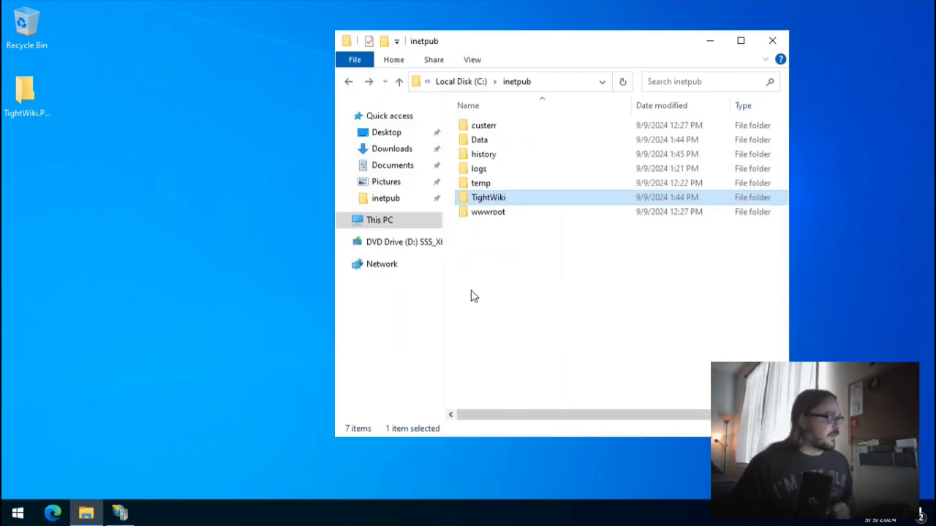
Step: Start a new permission entry in the advanced security settings of the Data folder in C:\inetpub
right_click(481, 144)
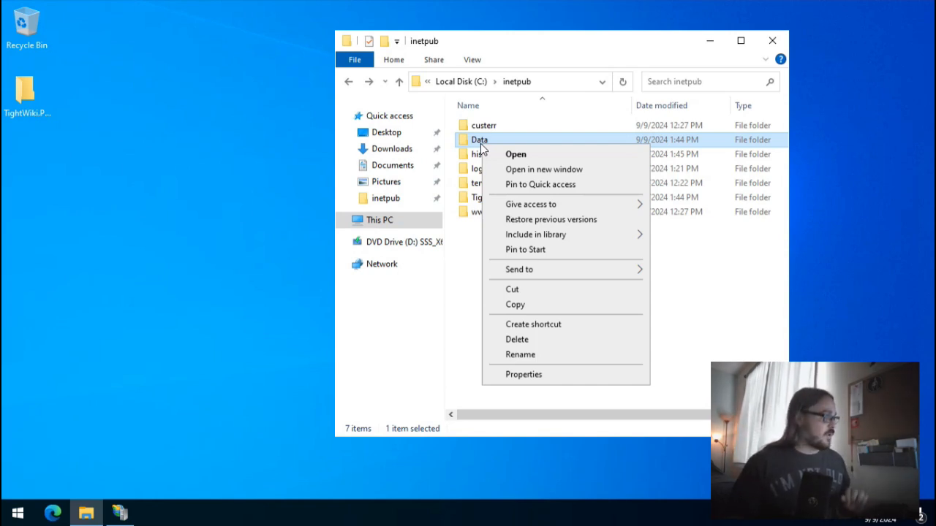
right_click(476, 140)
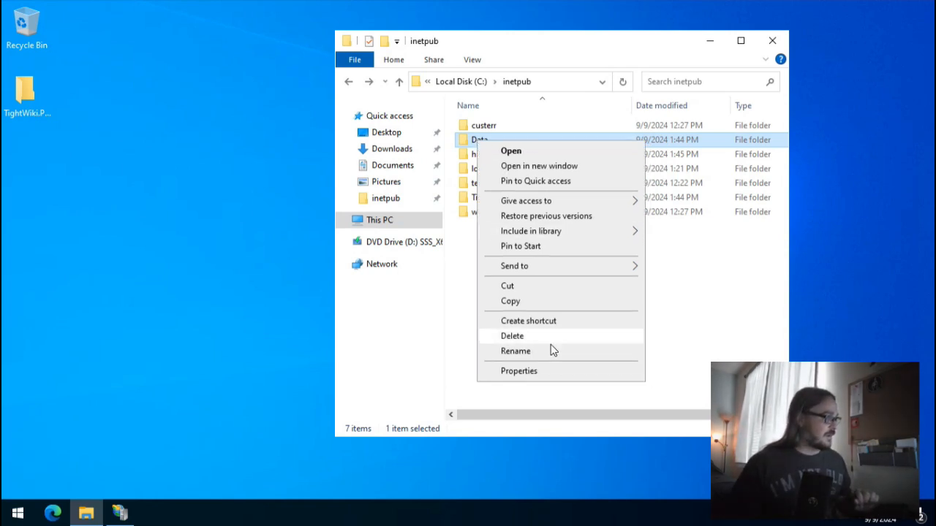
click(553, 375)
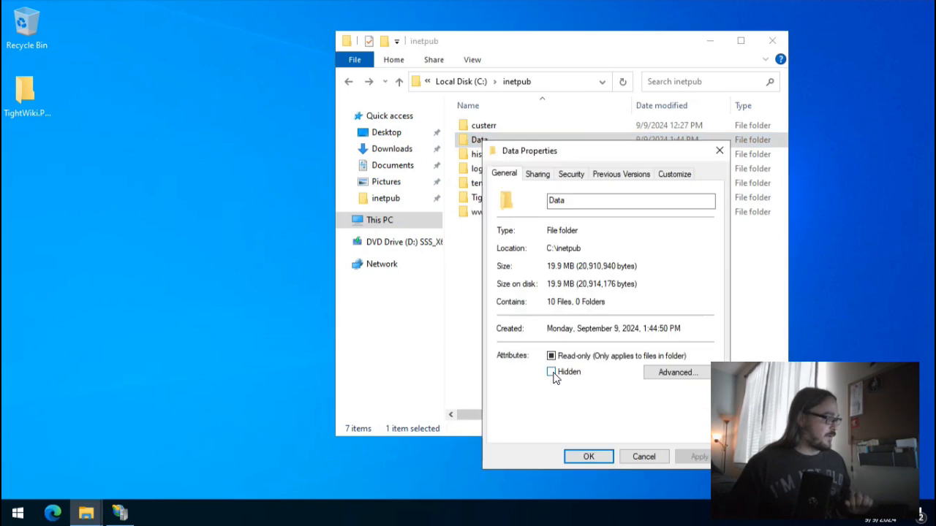
click(577, 175)
drag(585, 159, 515, 138)
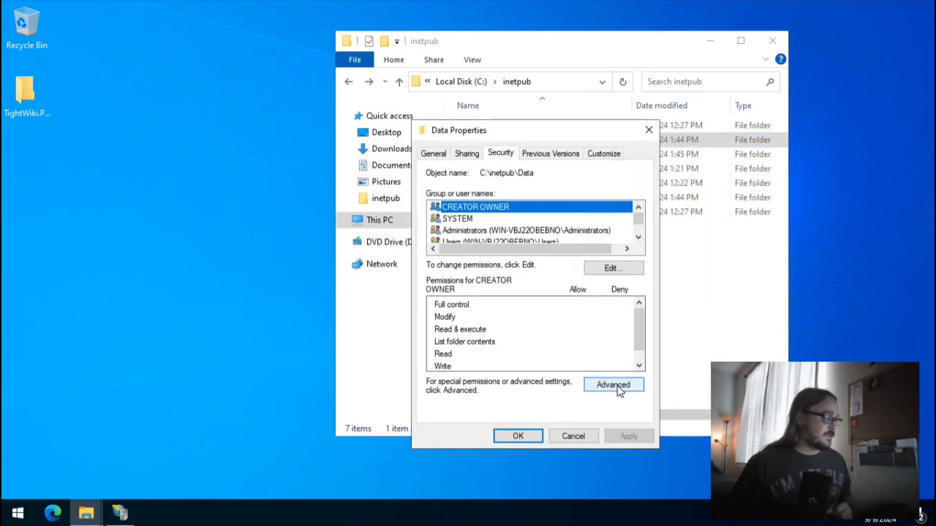
click(614, 387)
click(258, 342)
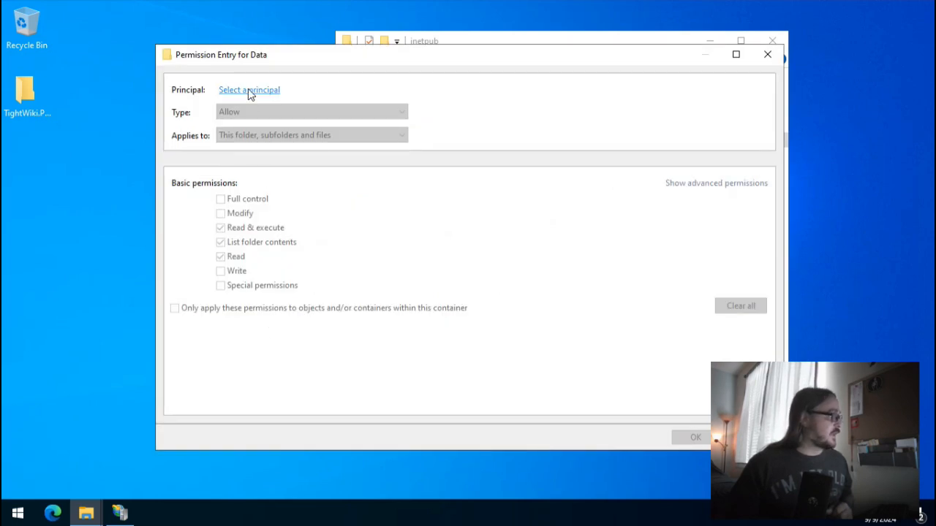
Step: Allow IIS_IUSRS the Read & execute, List folder contents, Read and Write permissions on the Data folder and apply the security changes
click(248, 90)
text(iis_)
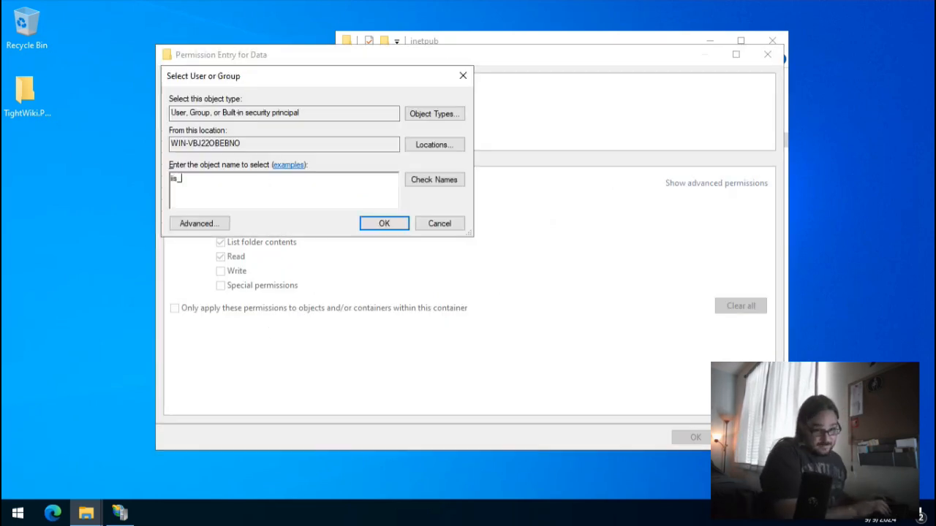
text(iusrs)
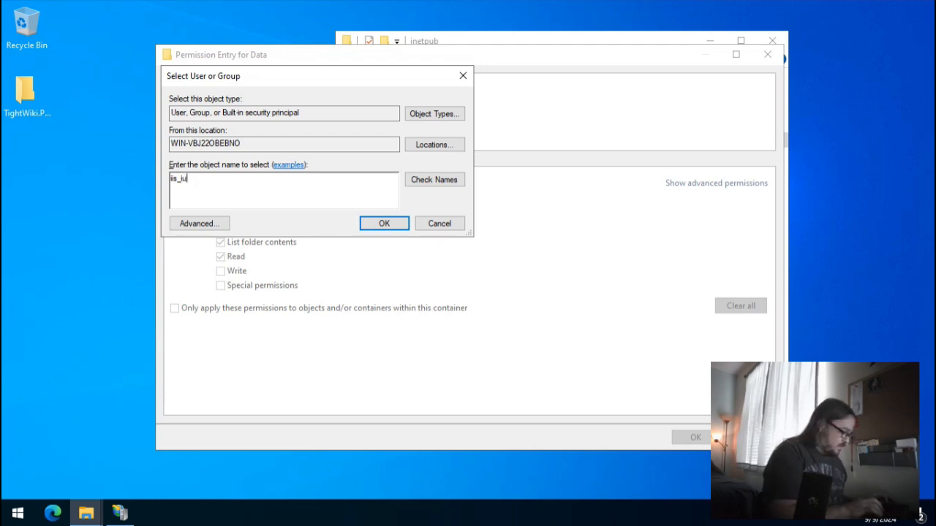
click(460, 180)
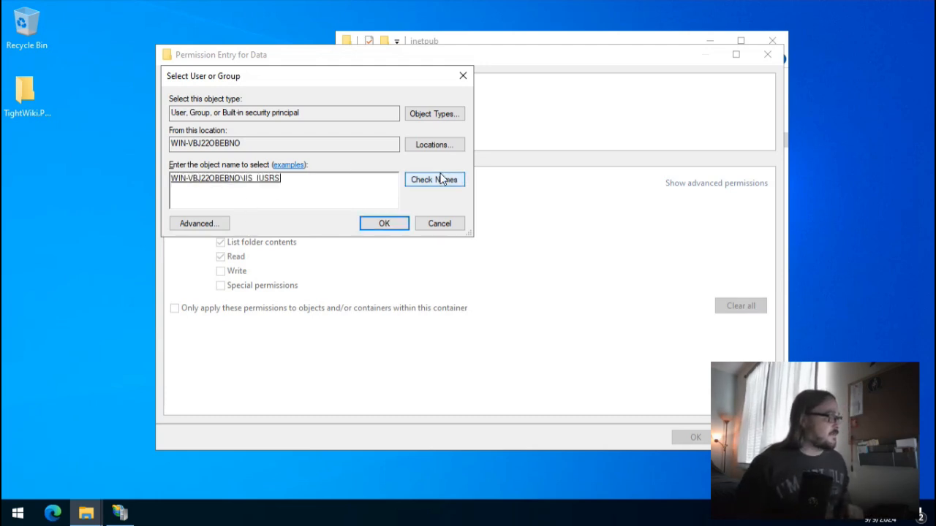
click(385, 224)
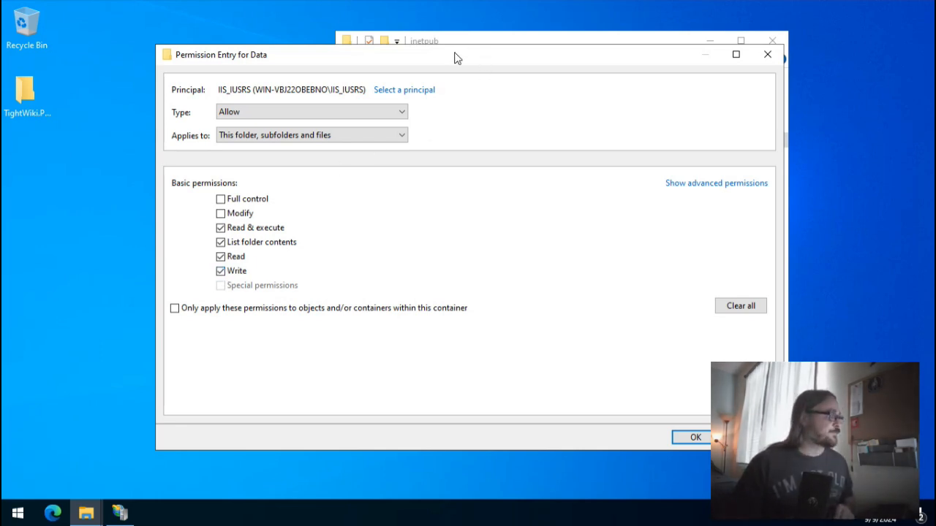
drag(468, 54, 423, 47)
click(635, 431)
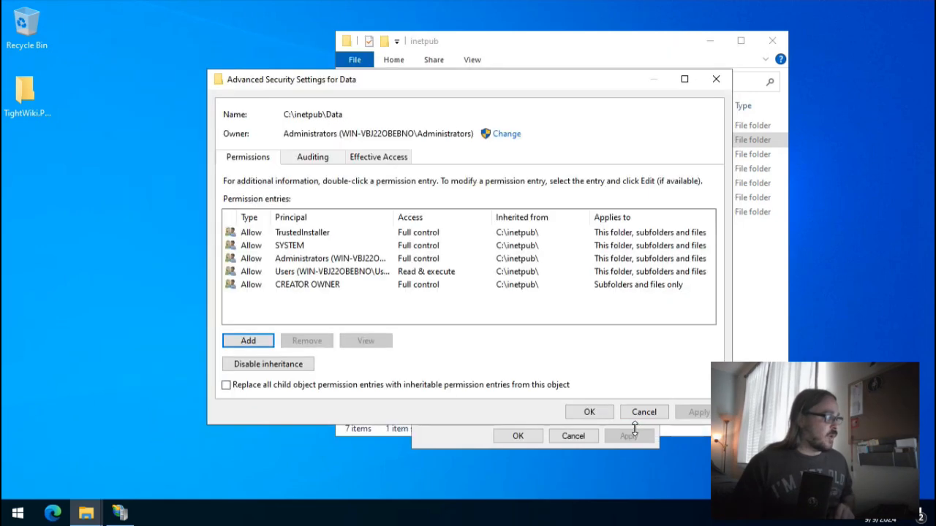
click(589, 412)
click(521, 435)
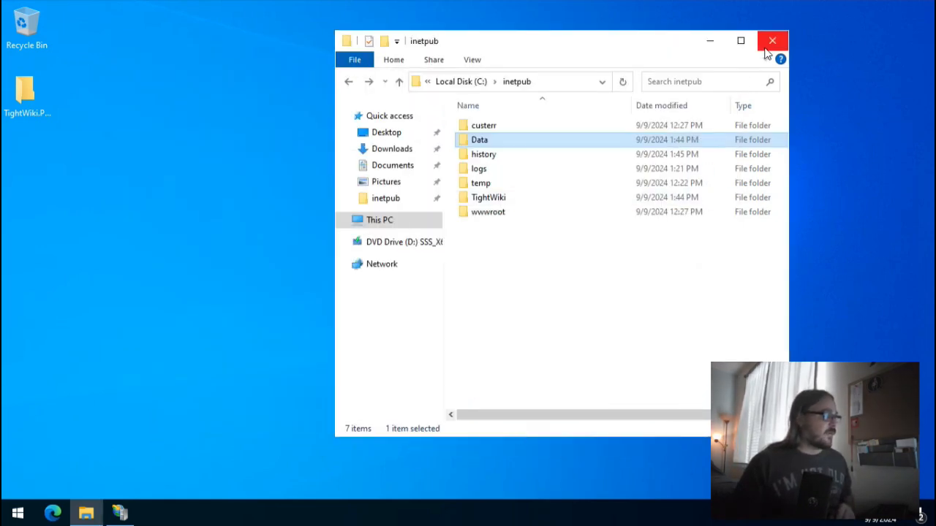
Step: Minimize the inetpub folder, browse the Default Web Site on *:80 from IIS Manager, and review the default password notice on the home page
click(710, 41)
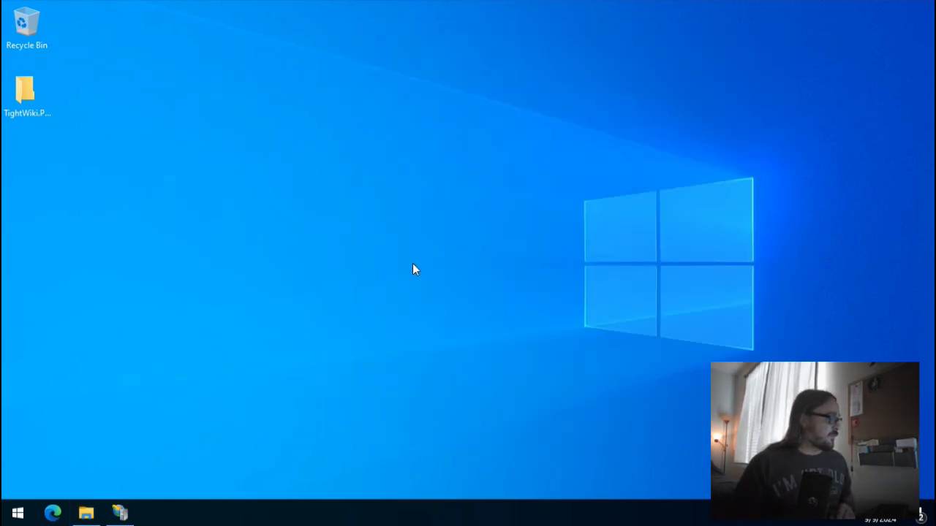
click(121, 513)
click(128, 173)
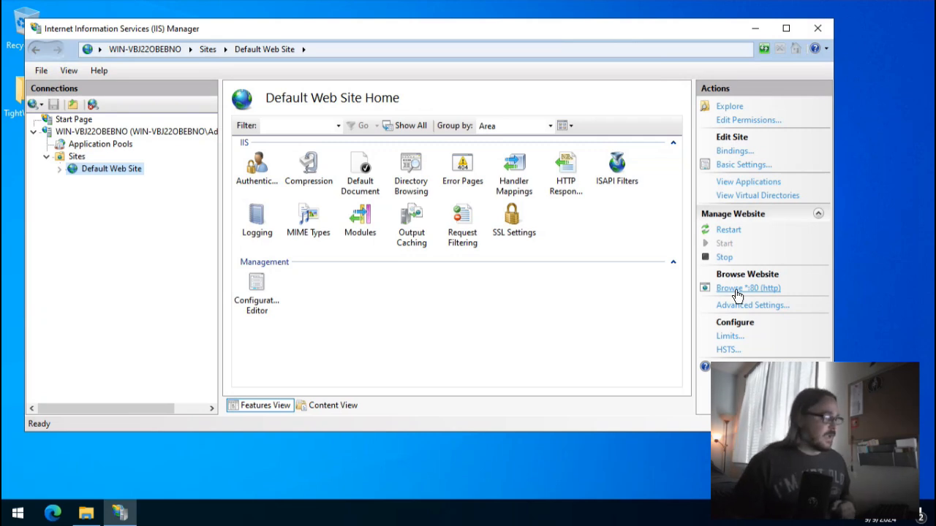
click(736, 290)
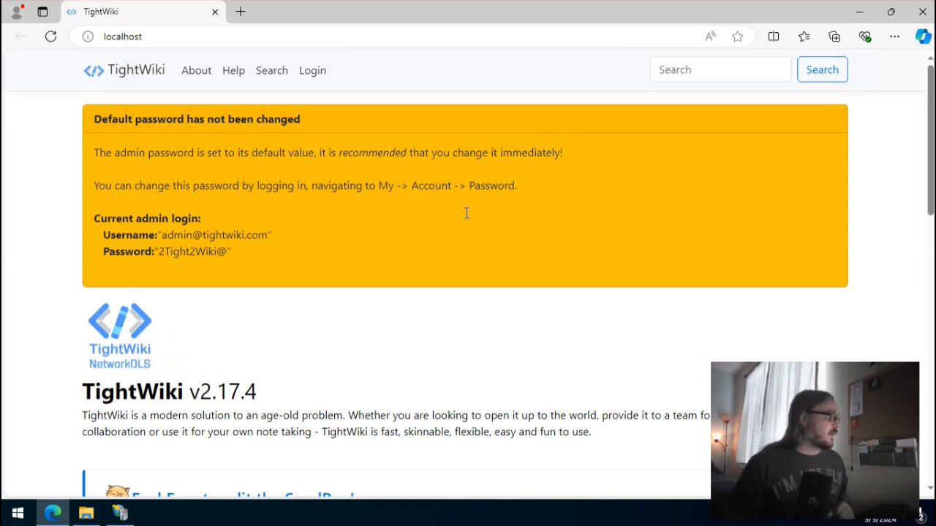
drag(94, 115, 347, 220)
click(349, 221)
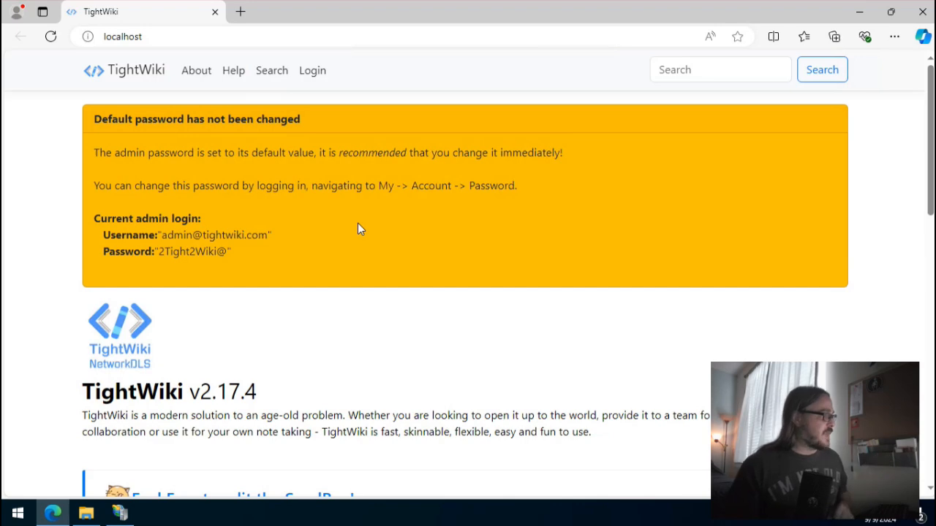
scroll(358, 227, down, 3)
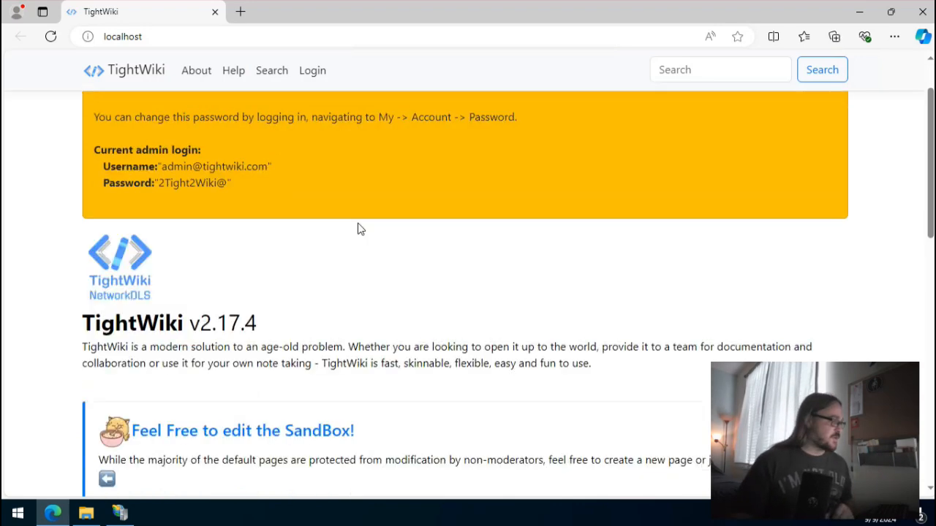
drag(930, 213, 930, 143)
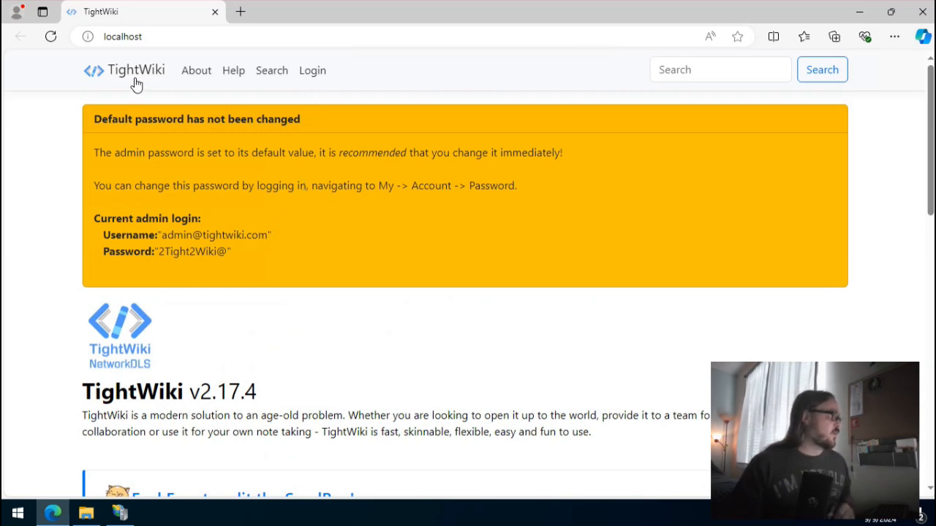
Step: Log in to the wiki with the admin e-mail and default password from the notice, and dismiss the browser's offer to save the password
click(309, 77)
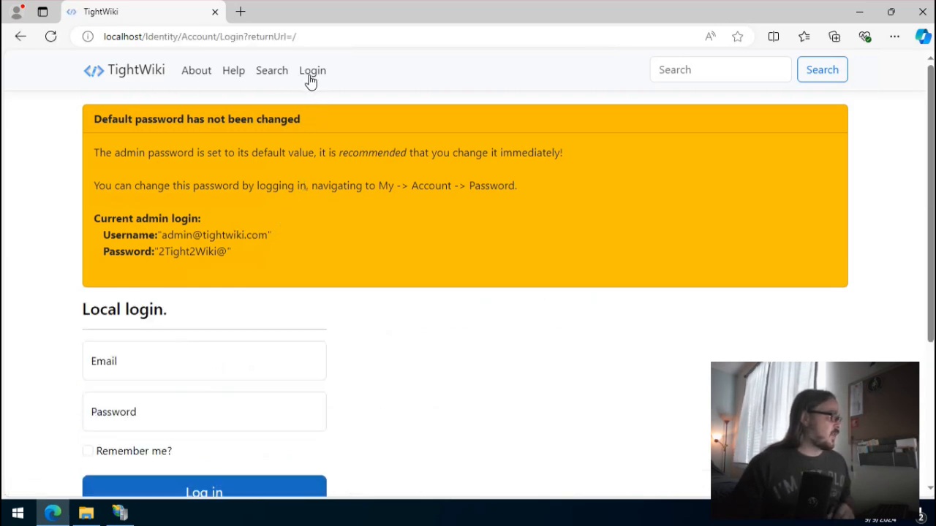
drag(163, 239, 268, 236)
key(ctrl+c)
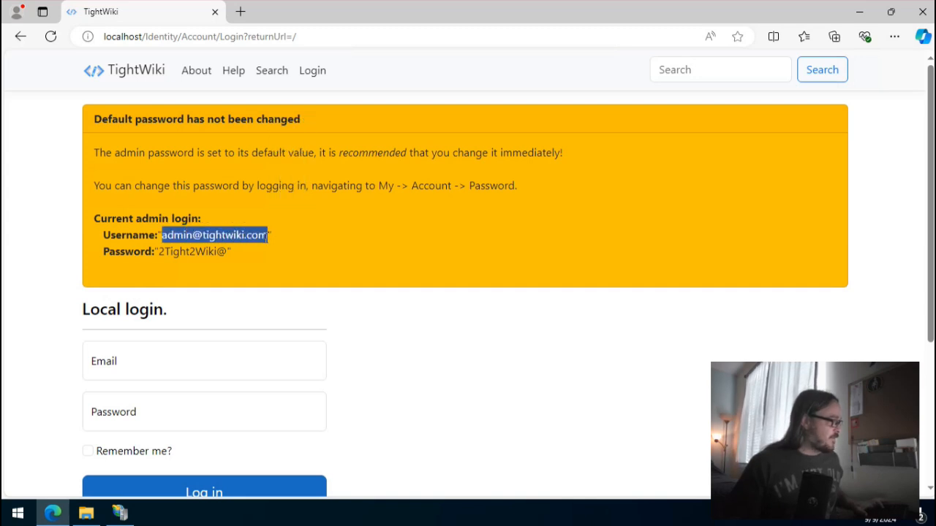
click(181, 355)
key(ctrl+v)
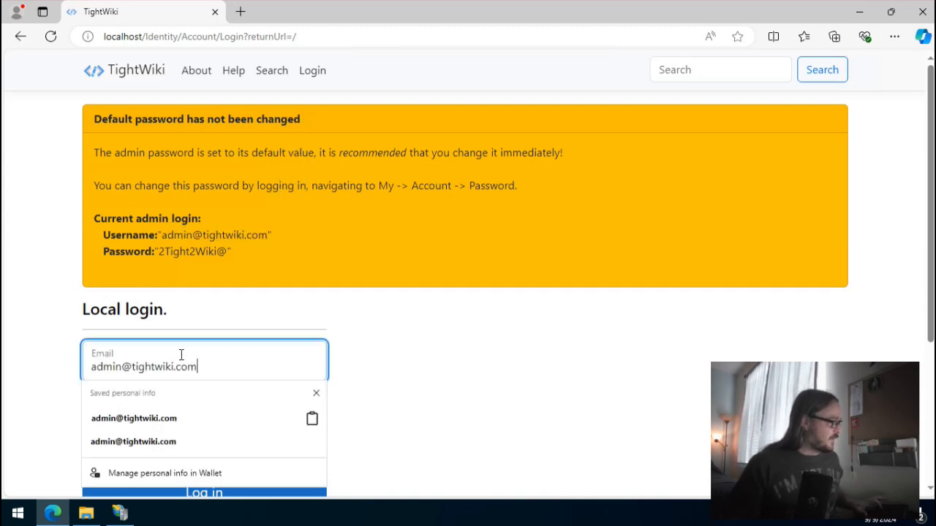
click(227, 319)
drag(160, 251, 228, 251)
click(199, 416)
key(ctrl+v)
click(222, 490)
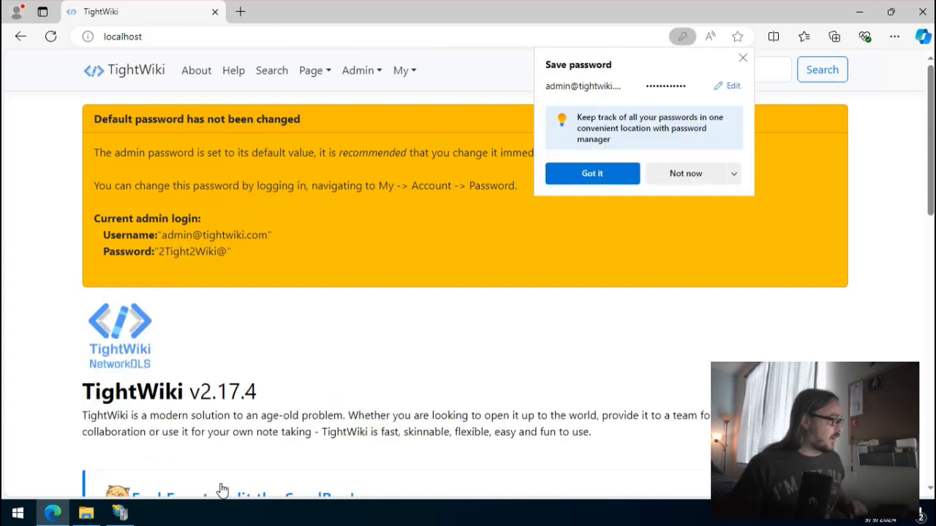
click(743, 58)
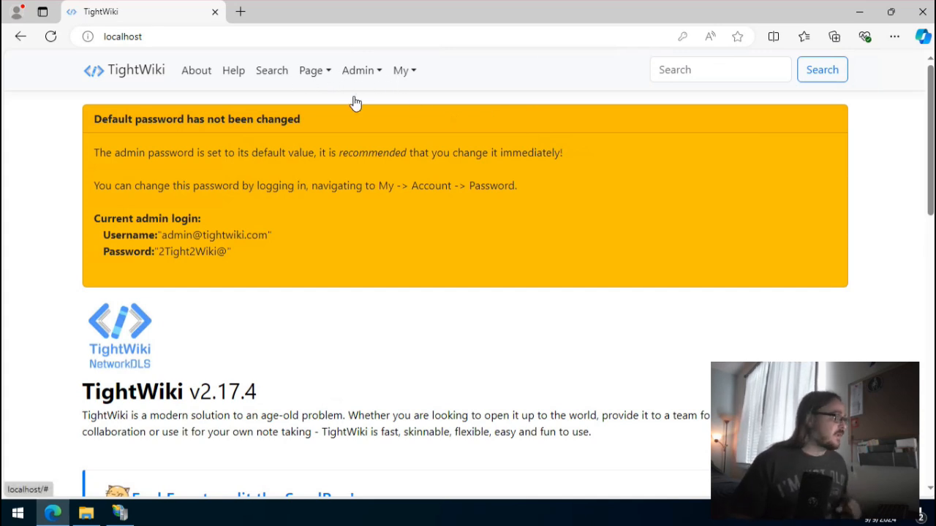
Step: Open the password section of the admin's account settings
click(406, 72)
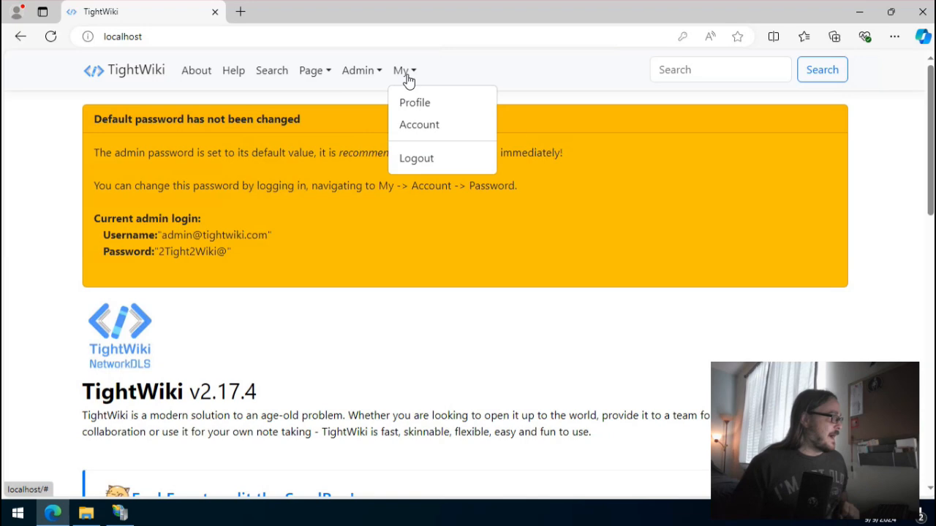
click(417, 126)
scroll(347, 192, down, 2)
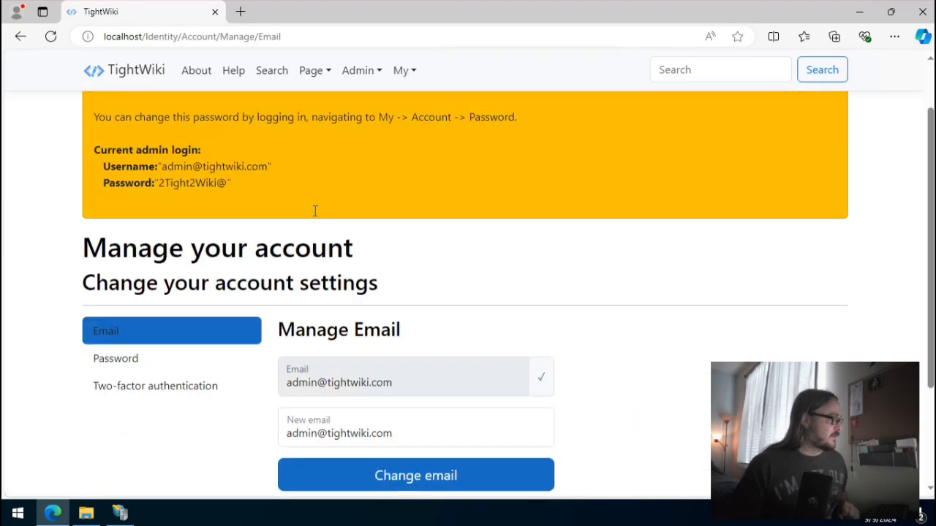
click(149, 290)
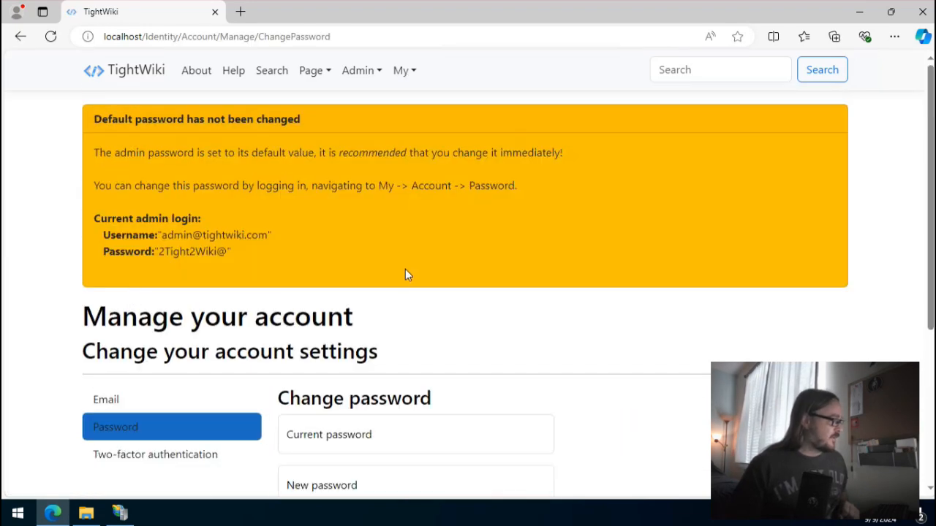
Step: Enter the current admin password, enter and confirm a new password, update it, and dismiss the offer to save it
scroll(406, 274, down, 2)
click(380, 306)
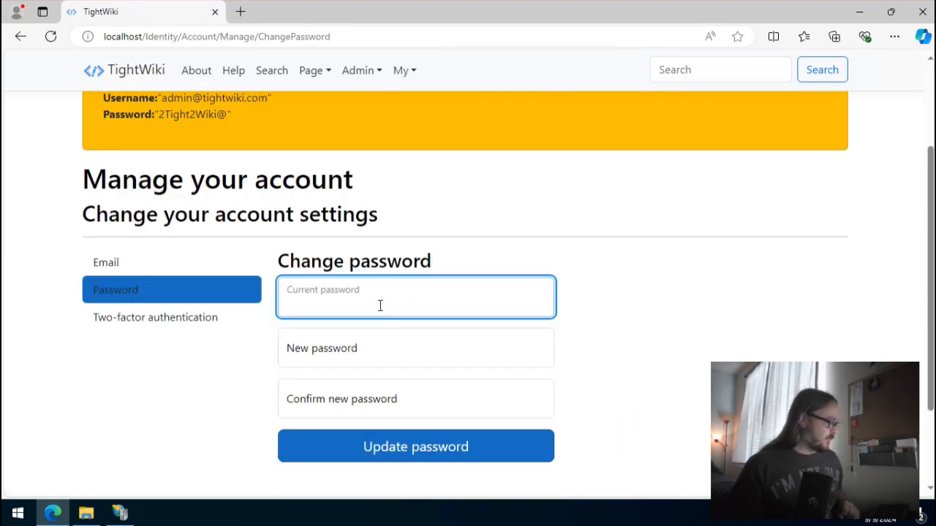
drag(159, 114, 226, 115)
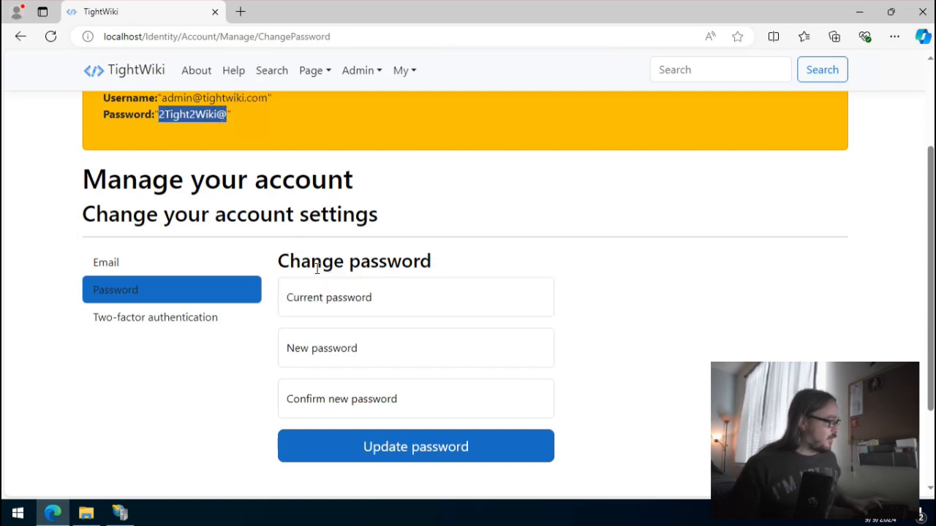
click(335, 300)
key(ctrl+v)
click(359, 341)
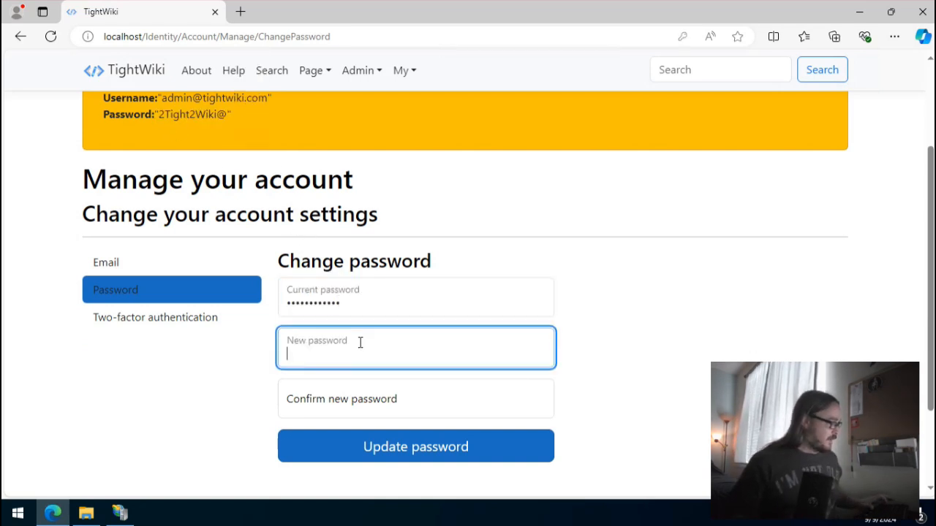
text(••••••)
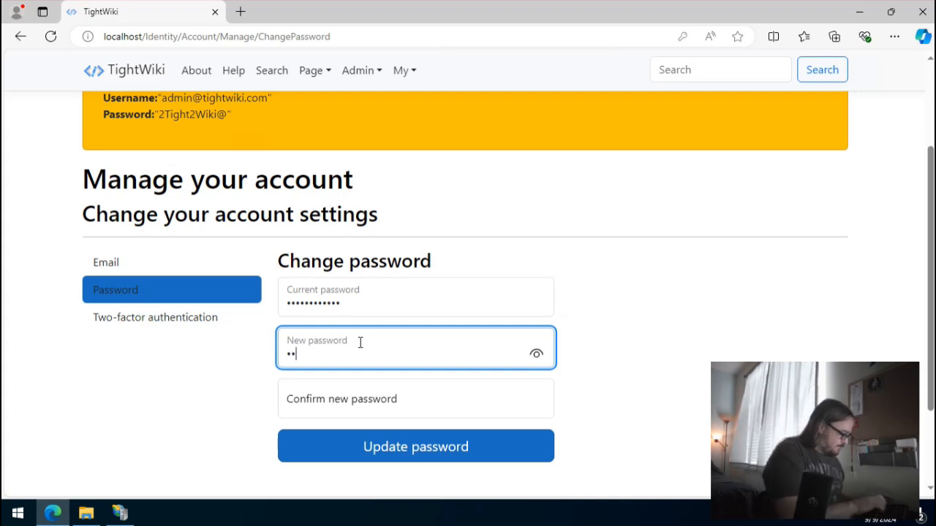
text(•••••)
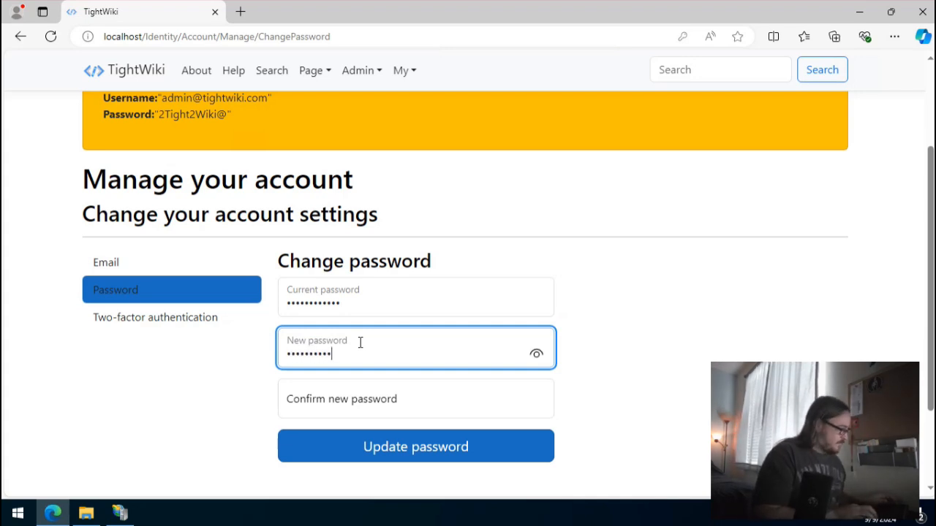
key(Tab)
text(••••••••••)
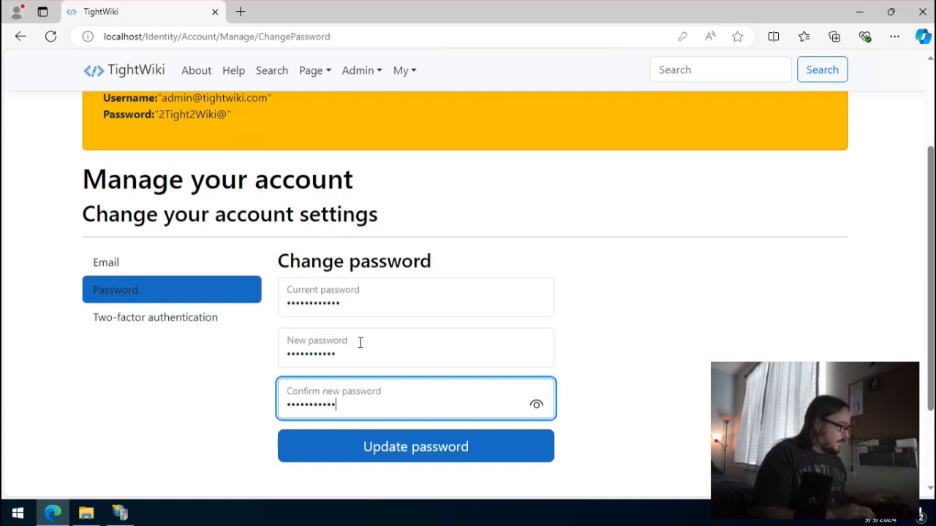
click(422, 446)
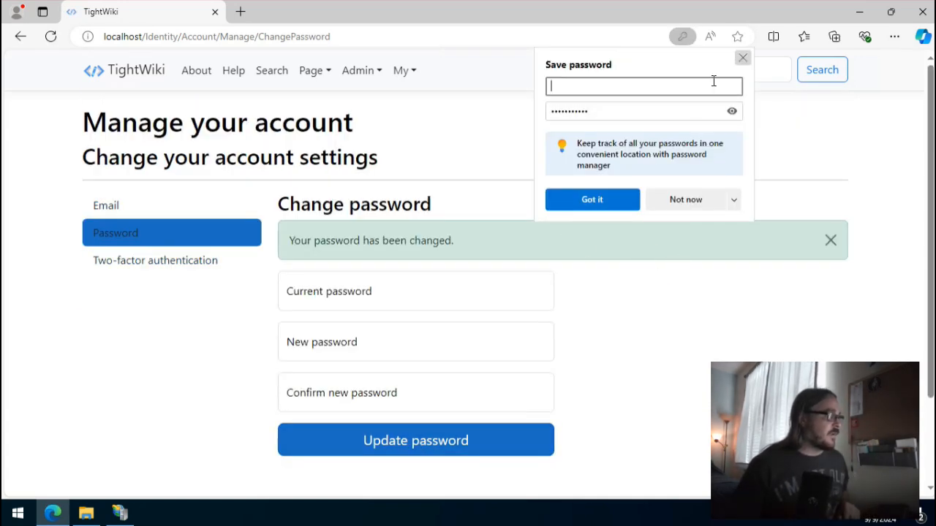
click(743, 58)
Step: Return to the wiki's home page, open the admin Configuration page, and examine the settings from Address and Copyright through Performance
click(137, 87)
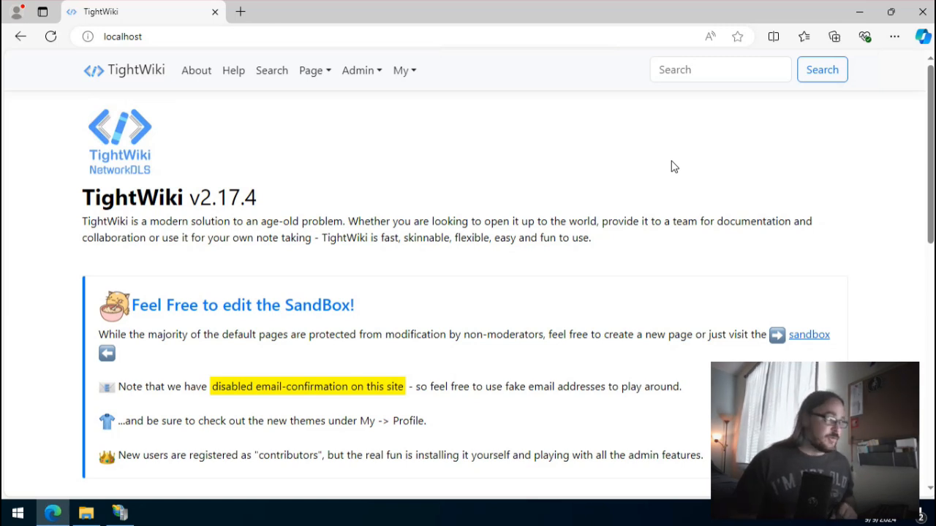
click(361, 78)
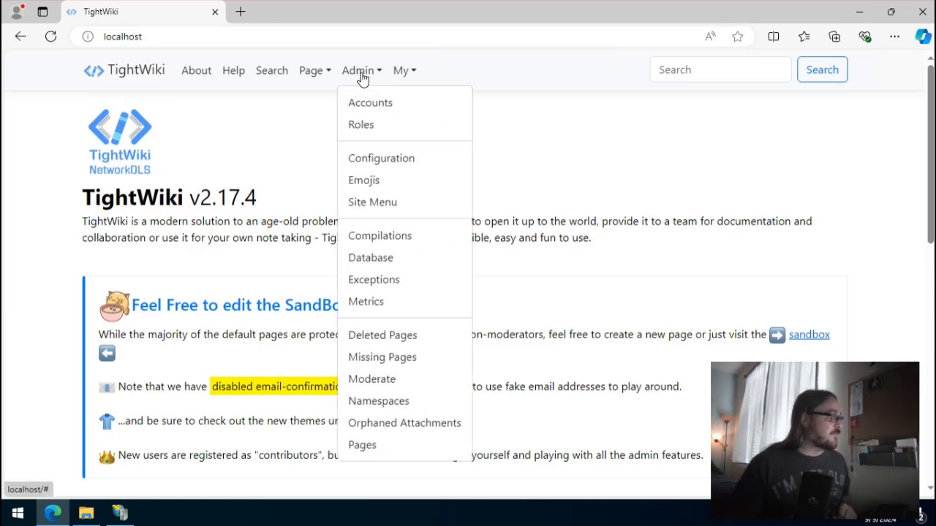
click(403, 162)
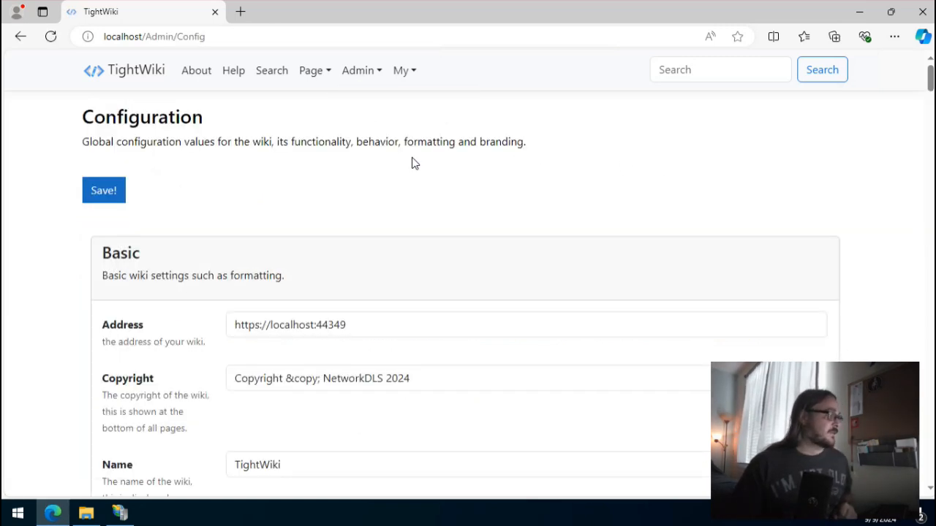
drag(399, 334, 224, 323)
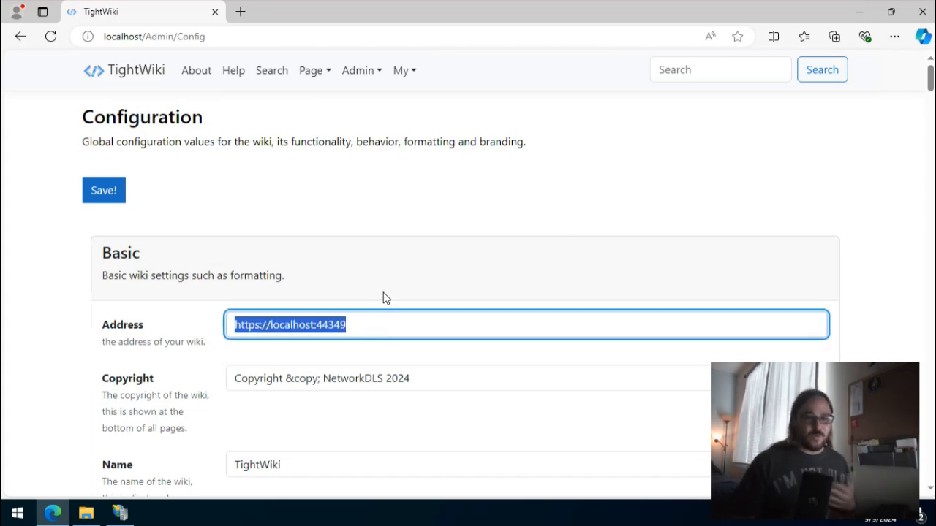
double_click(334, 324)
scroll(931, 88, down, 1)
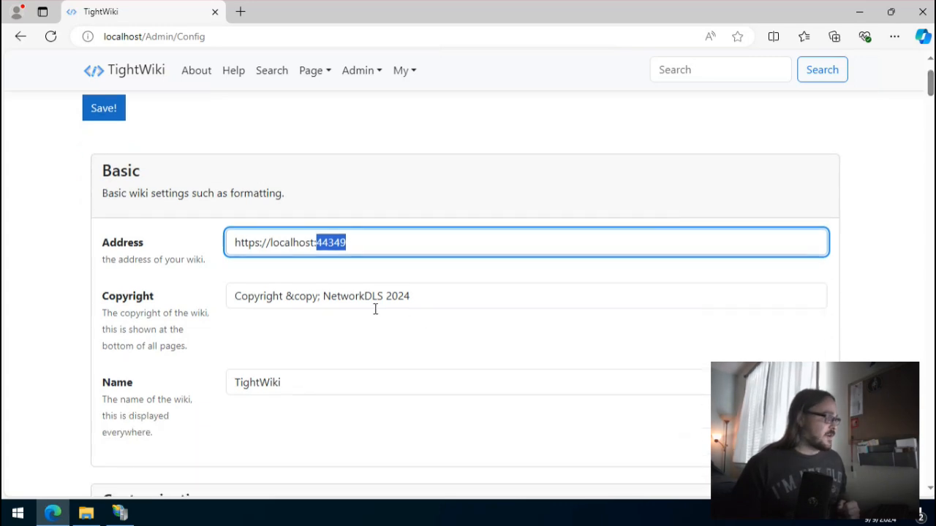
double_click(343, 299)
scroll(931, 102, down, 2)
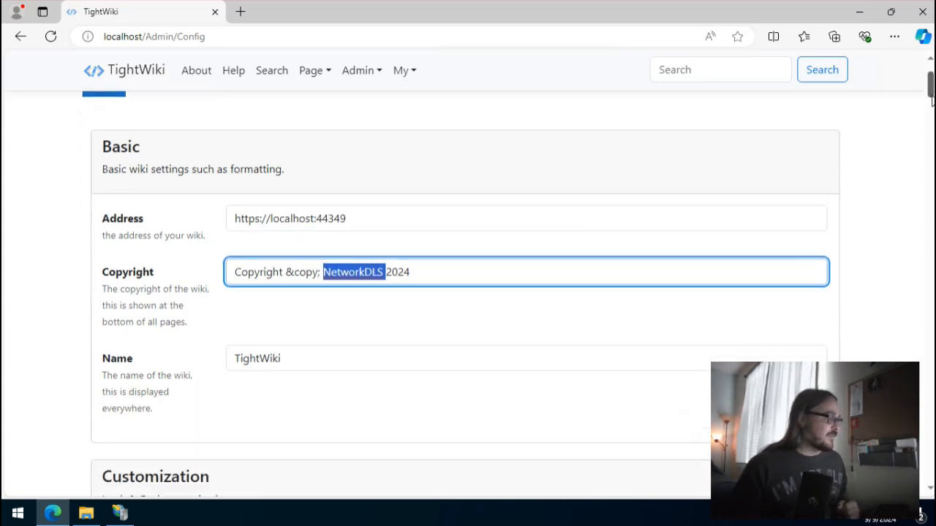
scroll(930, 104, down, 10)
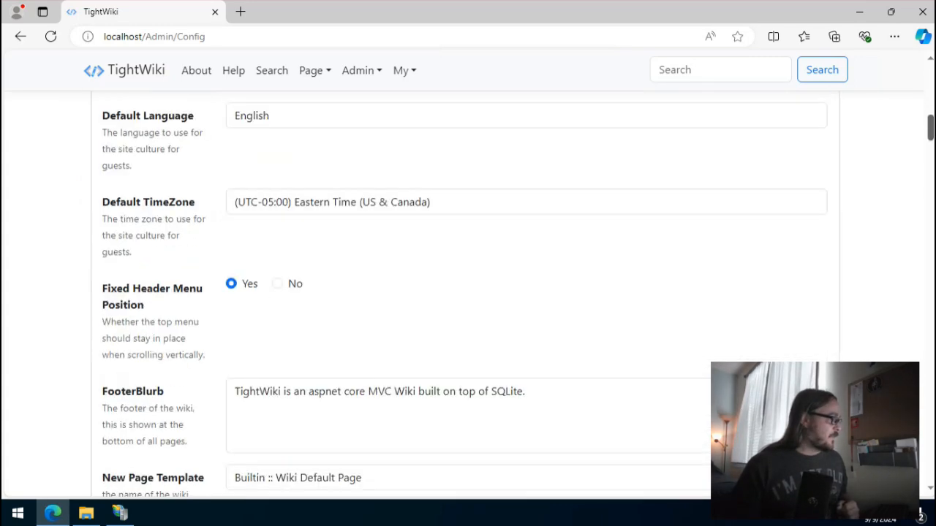
scroll(465, 292, down, 20)
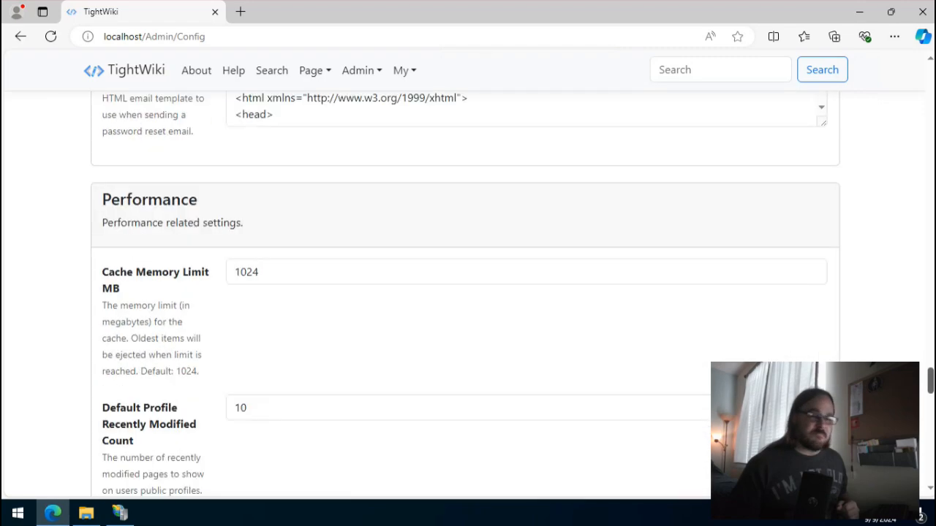
Step: Return to the wiki's home page, open it for editing, and look over its name, description and body markup
drag(931, 437, 925, 58)
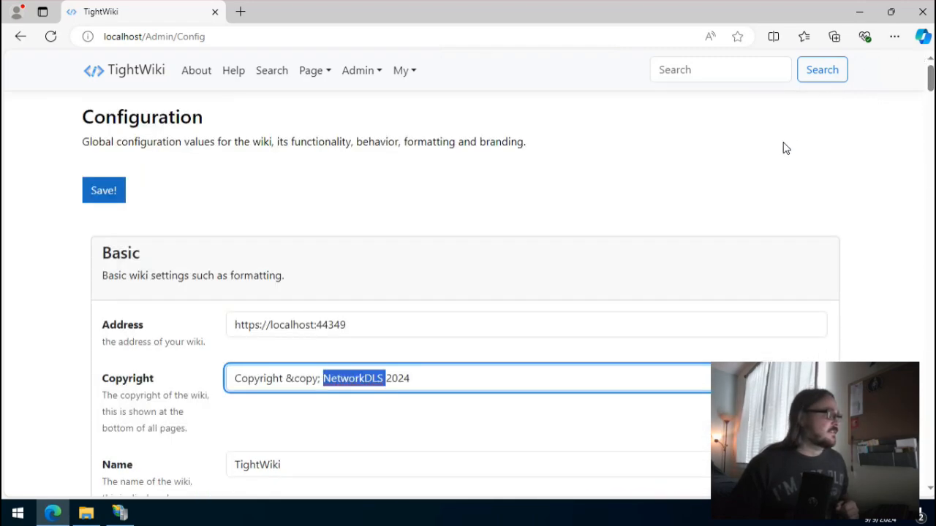
click(146, 70)
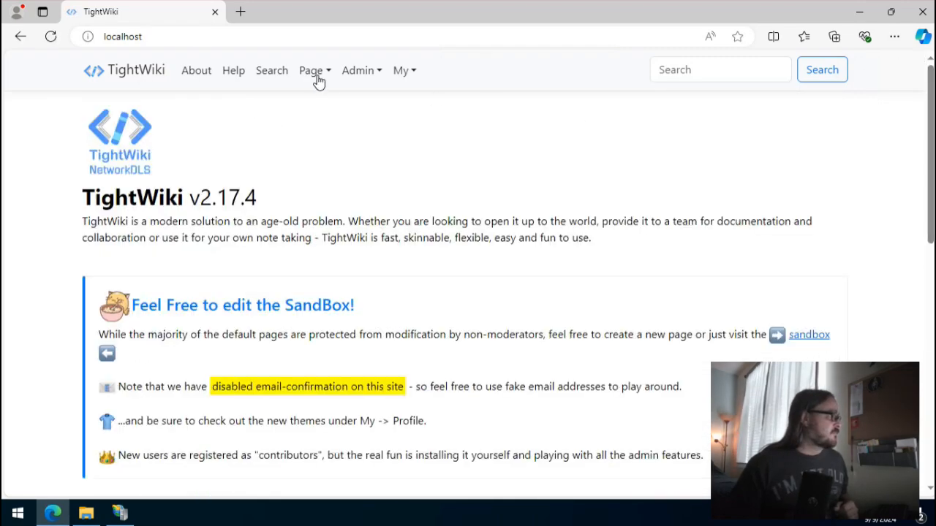
click(317, 76)
click(344, 162)
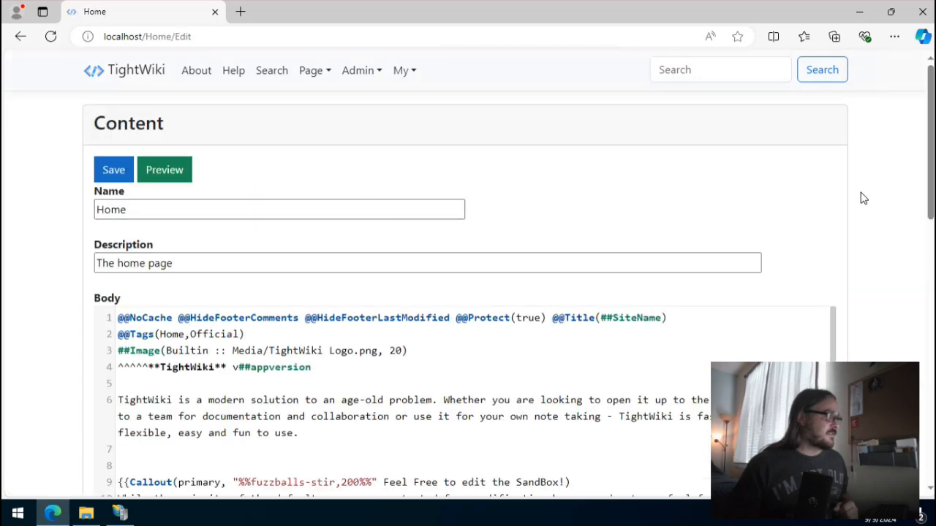
scroll(612, 234, down, 2)
scroll(563, 179, up, 2)
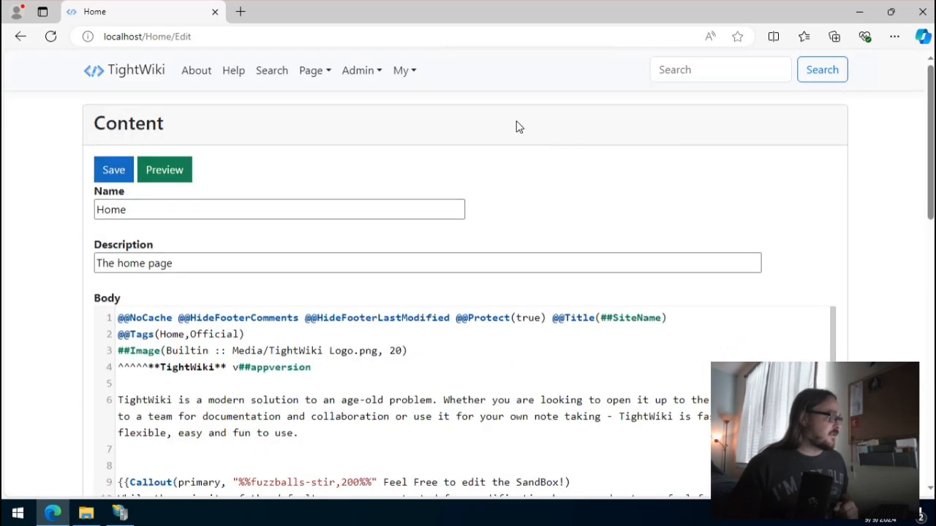
Step: Open the admin Emojis page and look through the list of emoji names, shortcuts and images
click(342, 77)
click(396, 184)
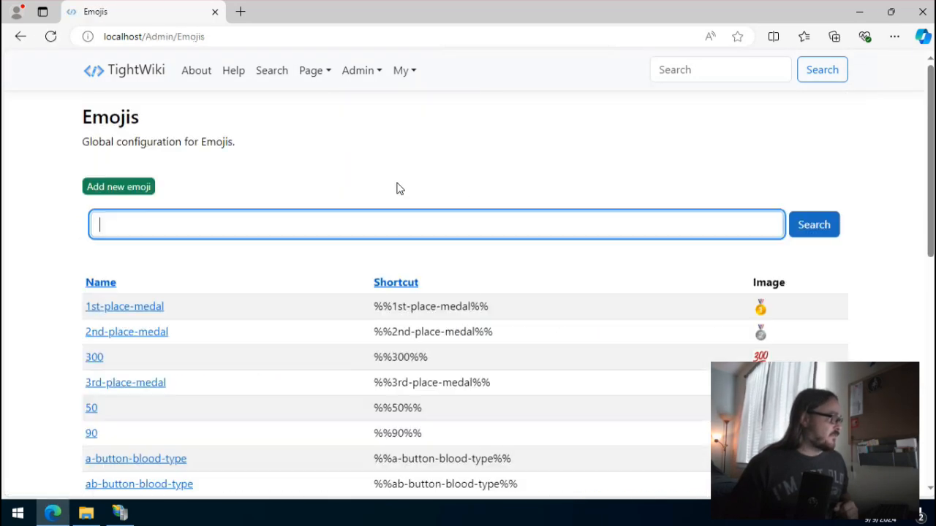
scroll(676, 284, down, 2)
Step: View the admin Database utilities page, followed by the wiki's Metrics page
click(364, 76)
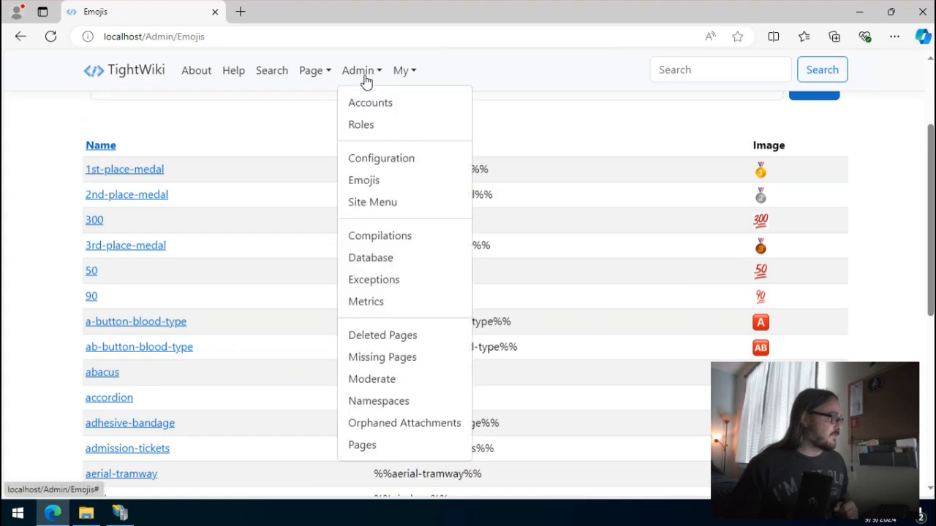
click(403, 260)
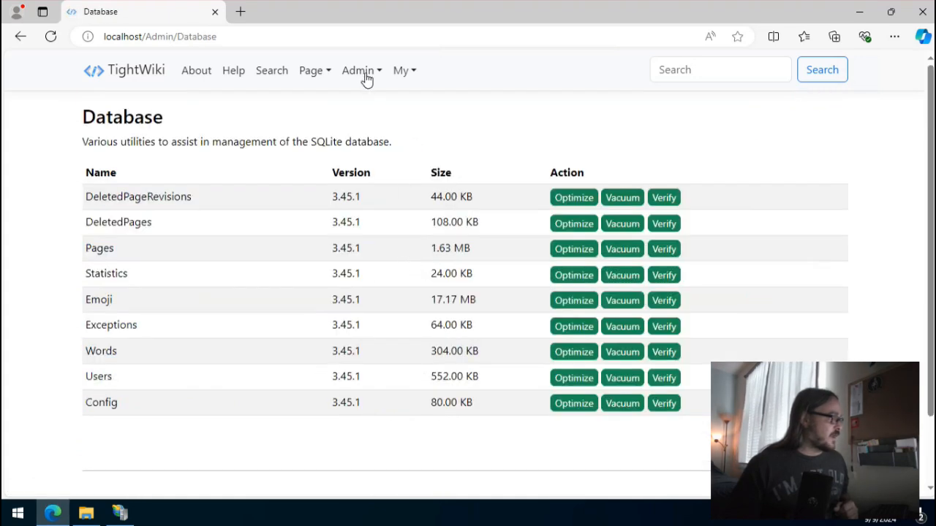
click(363, 81)
click(392, 304)
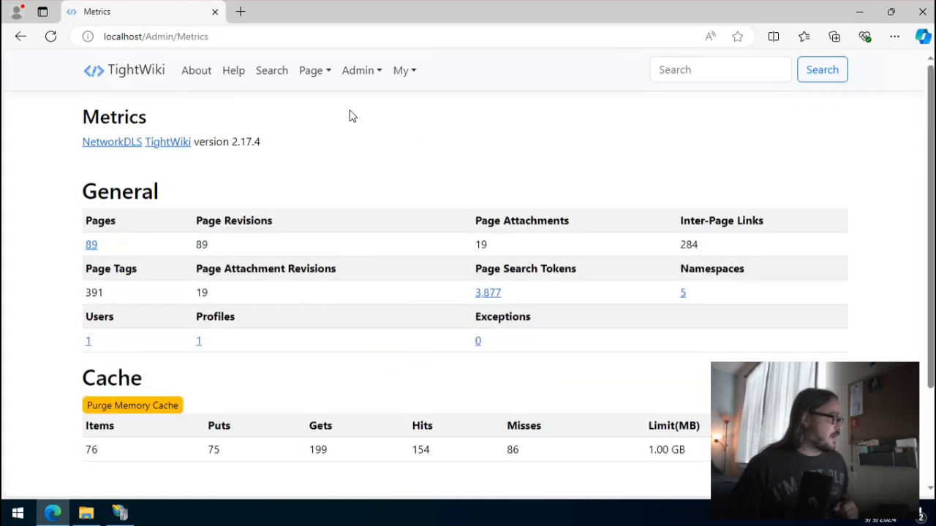